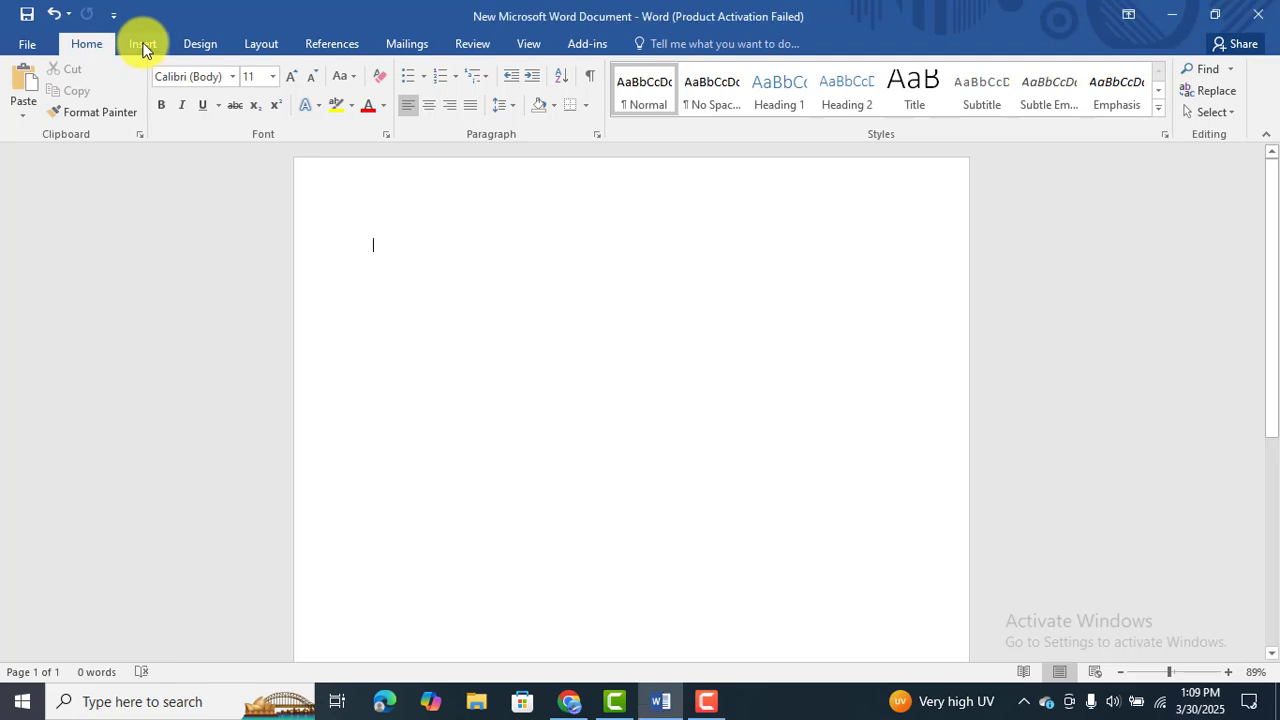
Insert a WordArt object in the Fill - Black, Text 1, Shadow style.
click(143, 45)
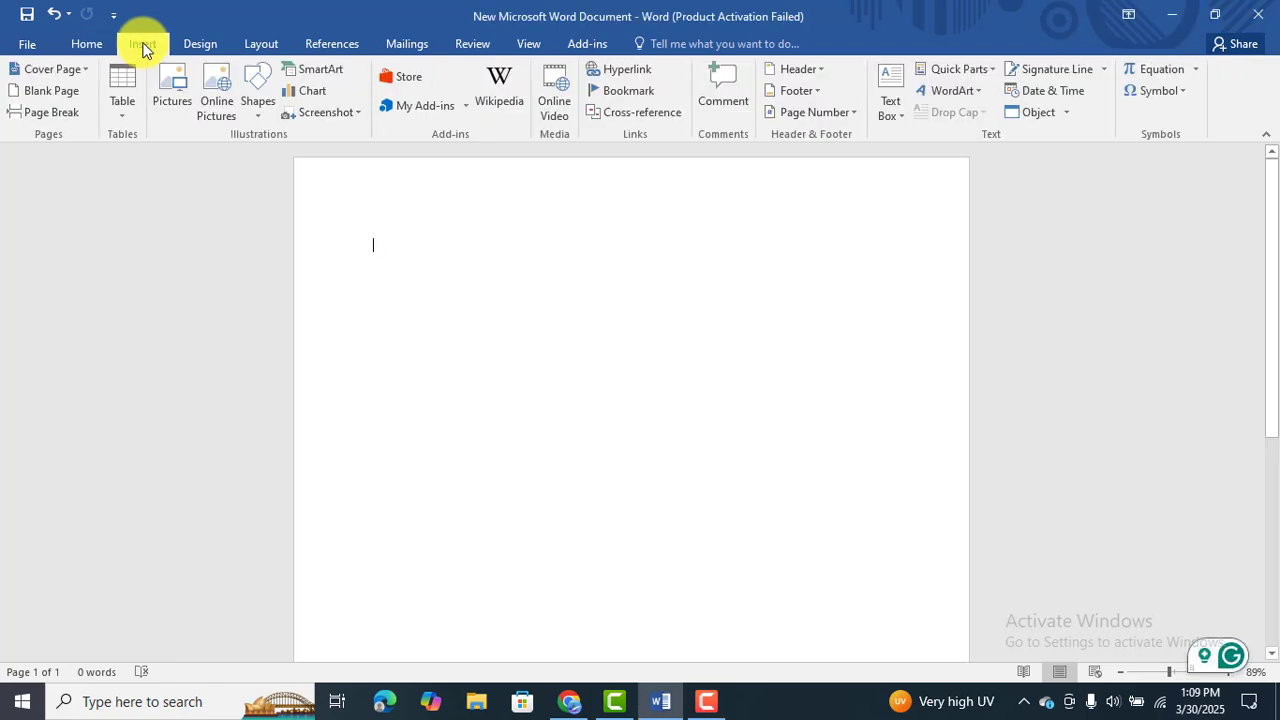
click(971, 92)
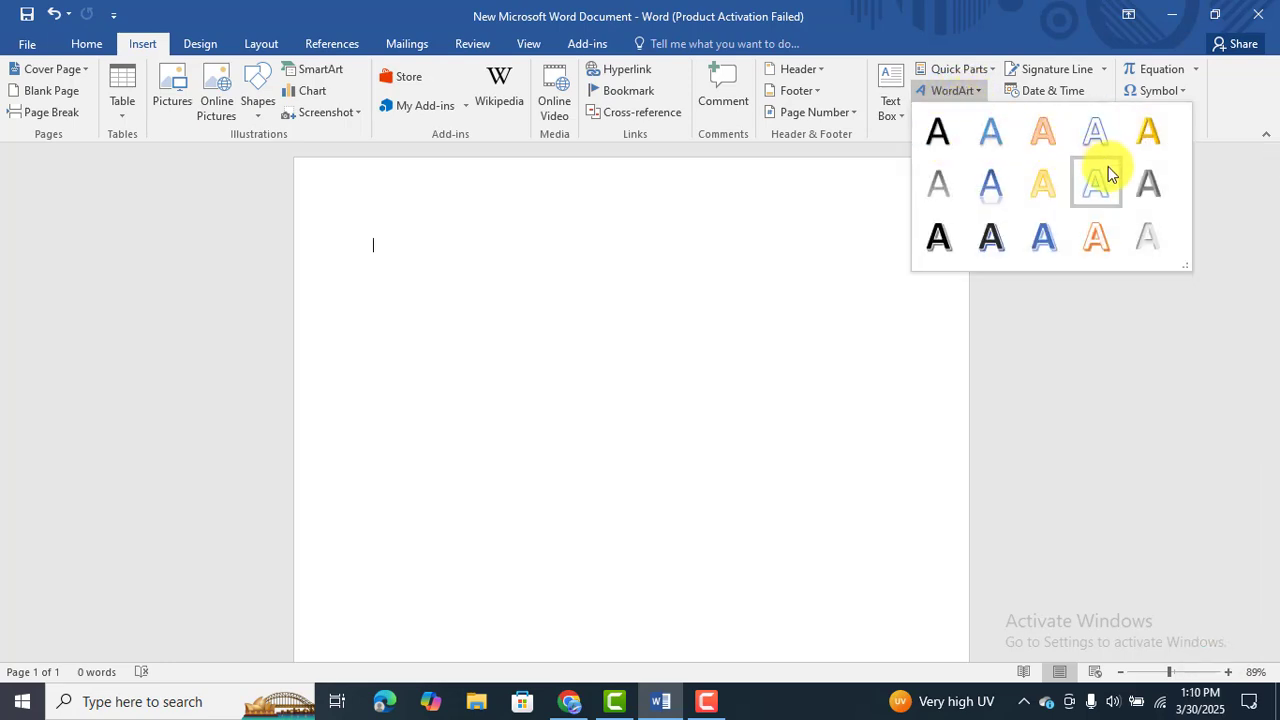
click(935, 133)
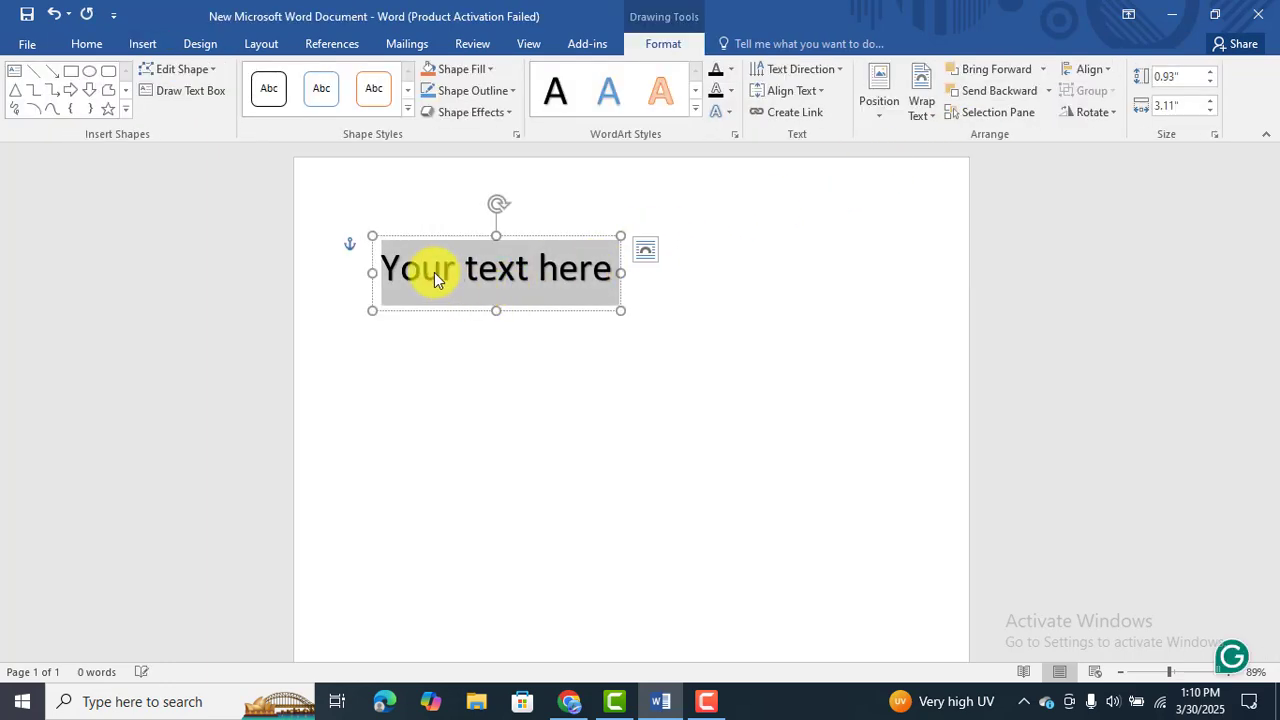
Replace the WordArt placeholder with three lines: "*Tech Problem Solution*", "Since 2022" and "Solve Your Problem".
text(*Te)
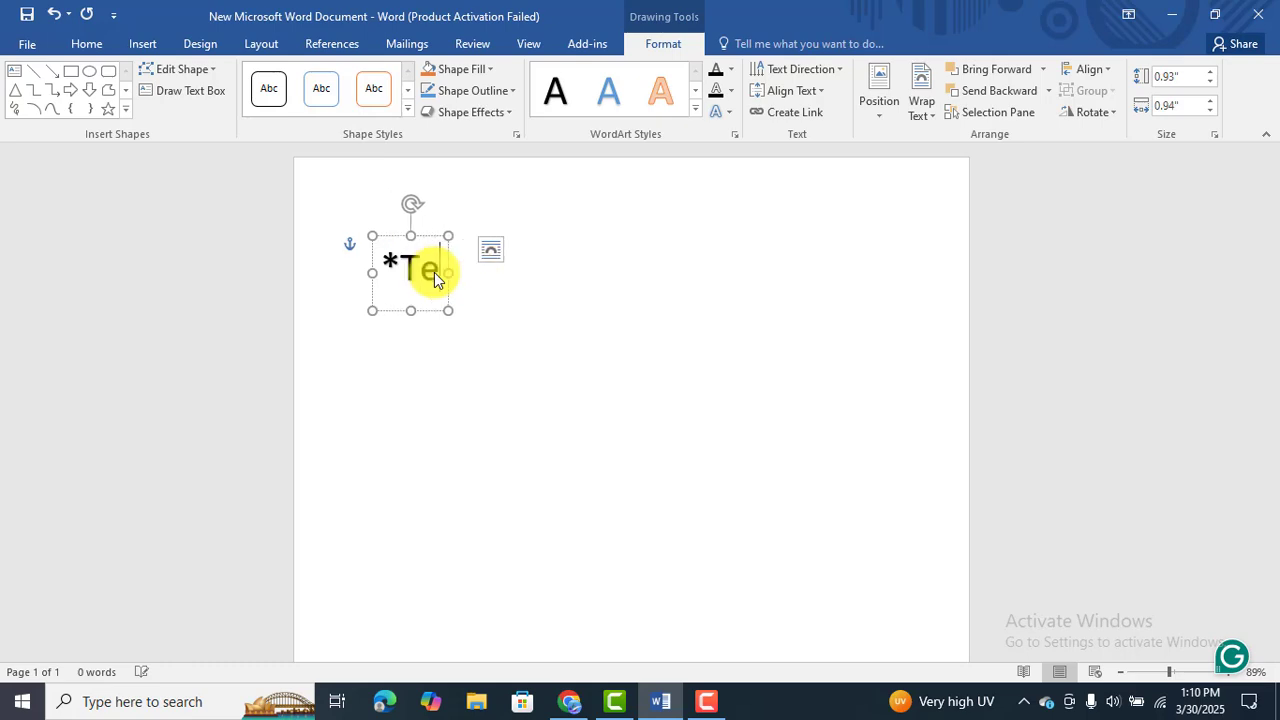
text(ch Pro)
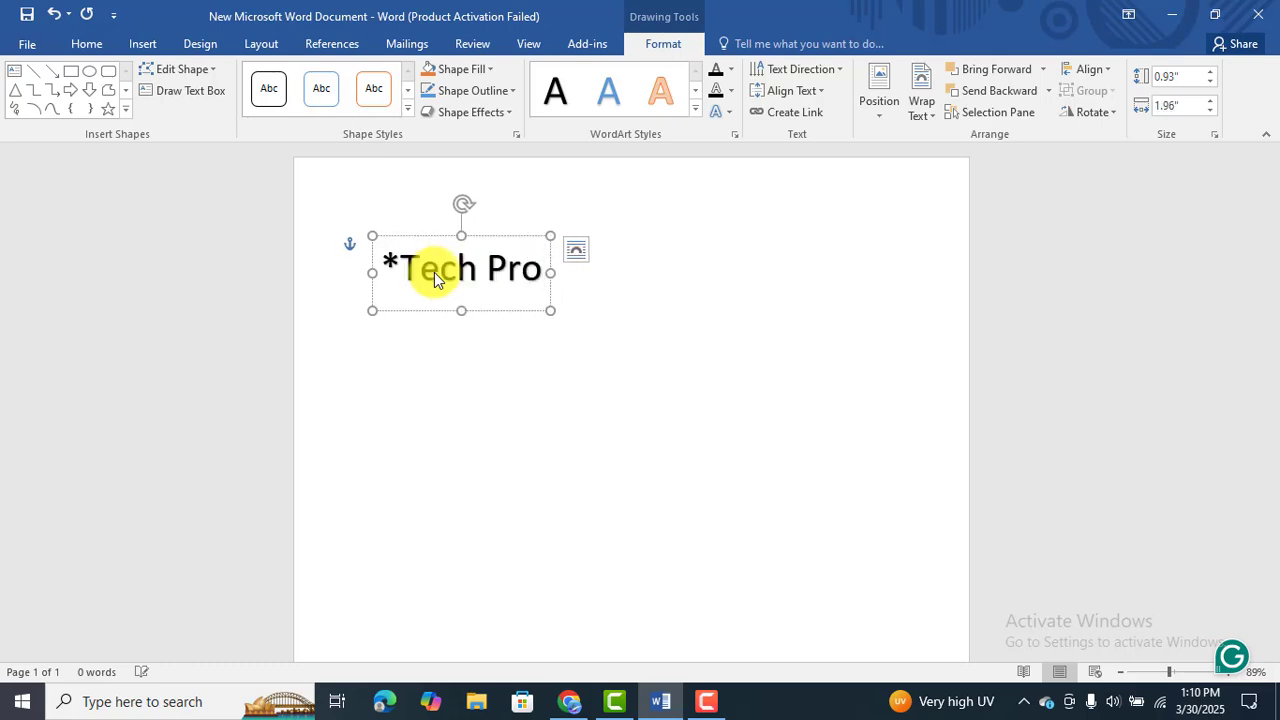
text(blem Solution*)
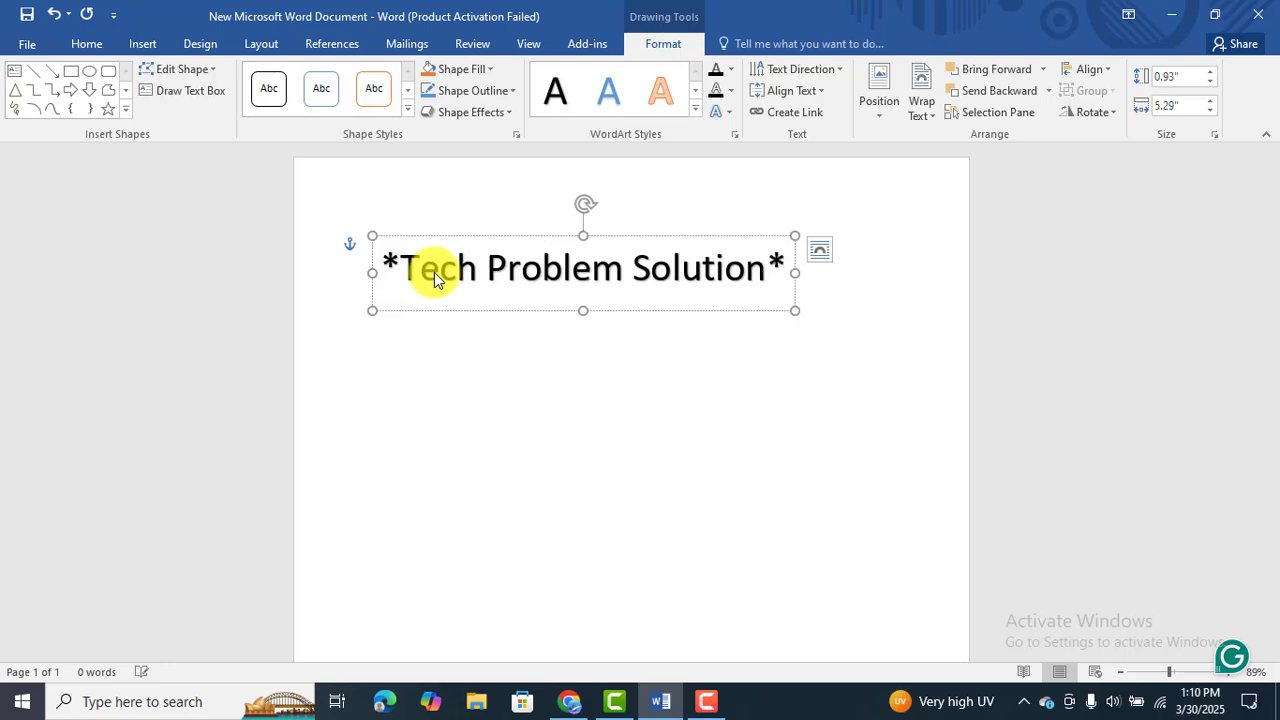
key(Return)
text(Since 2022)
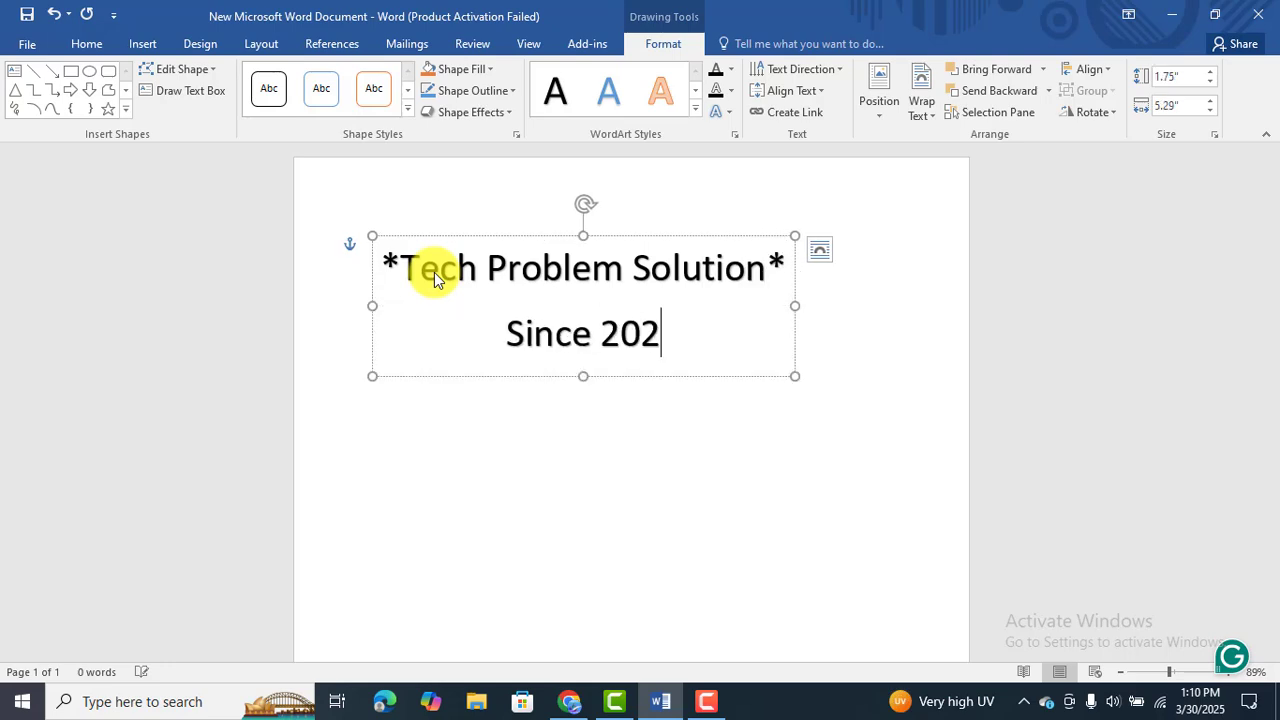
key(Return)
text(Solve )
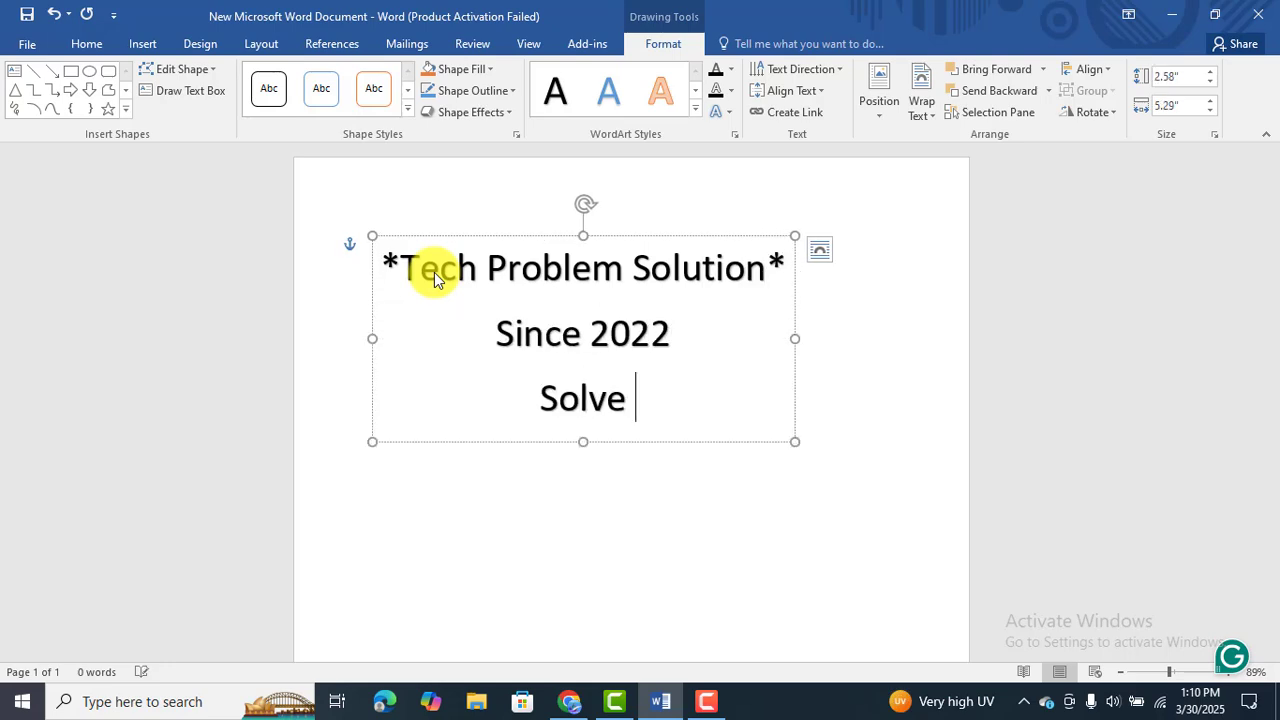
text(Your Problem)
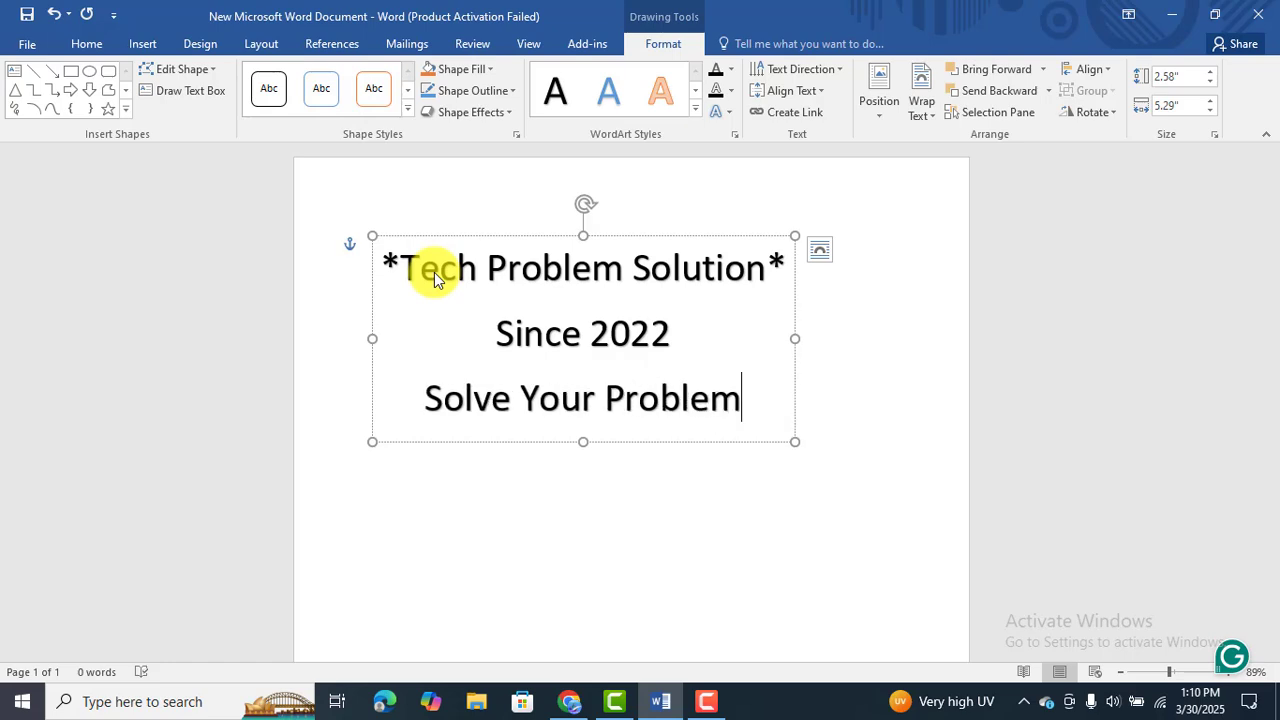
click(522, 502)
Center-align all three lines of the WordArt text.
click(617, 410)
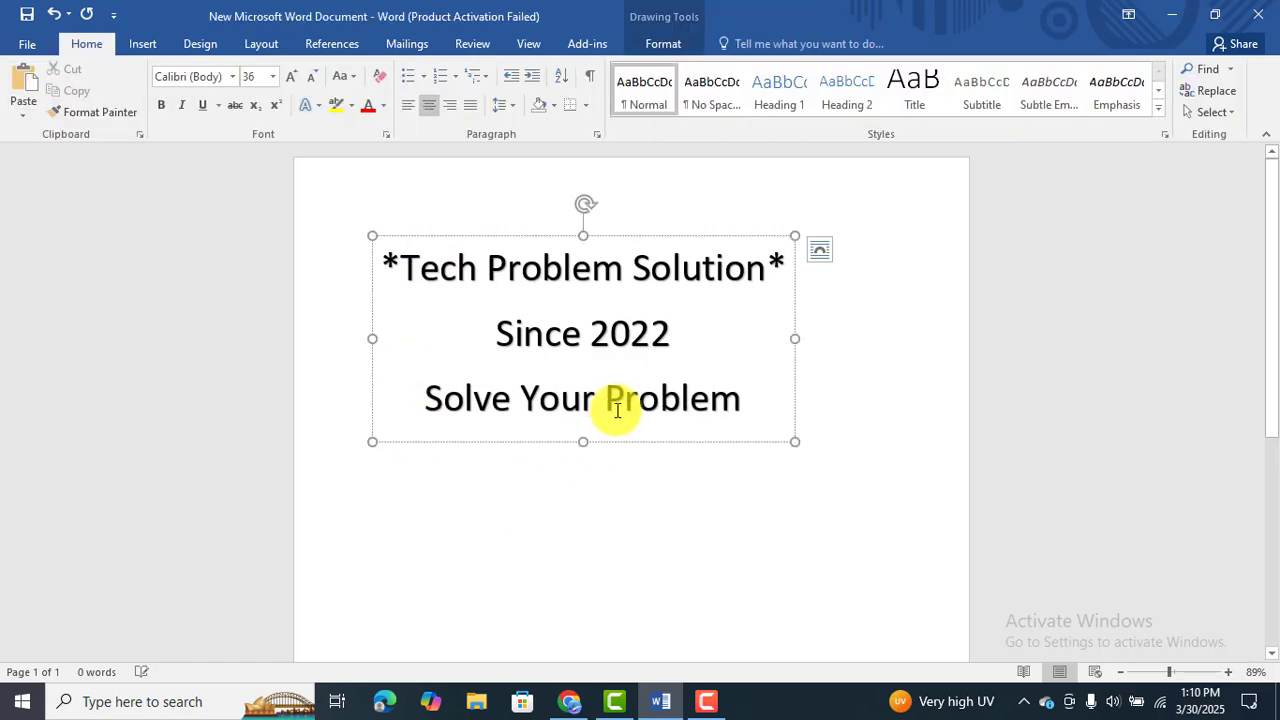
drag(740, 401, 388, 277)
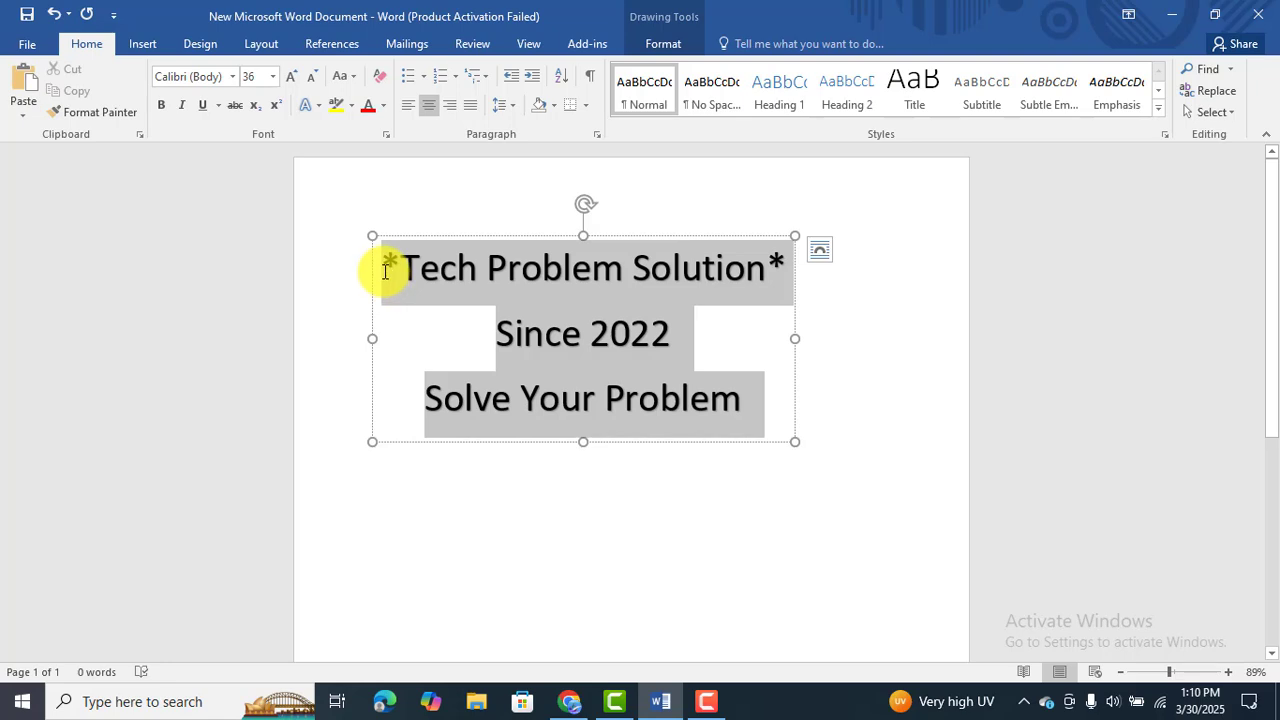
click(426, 108)
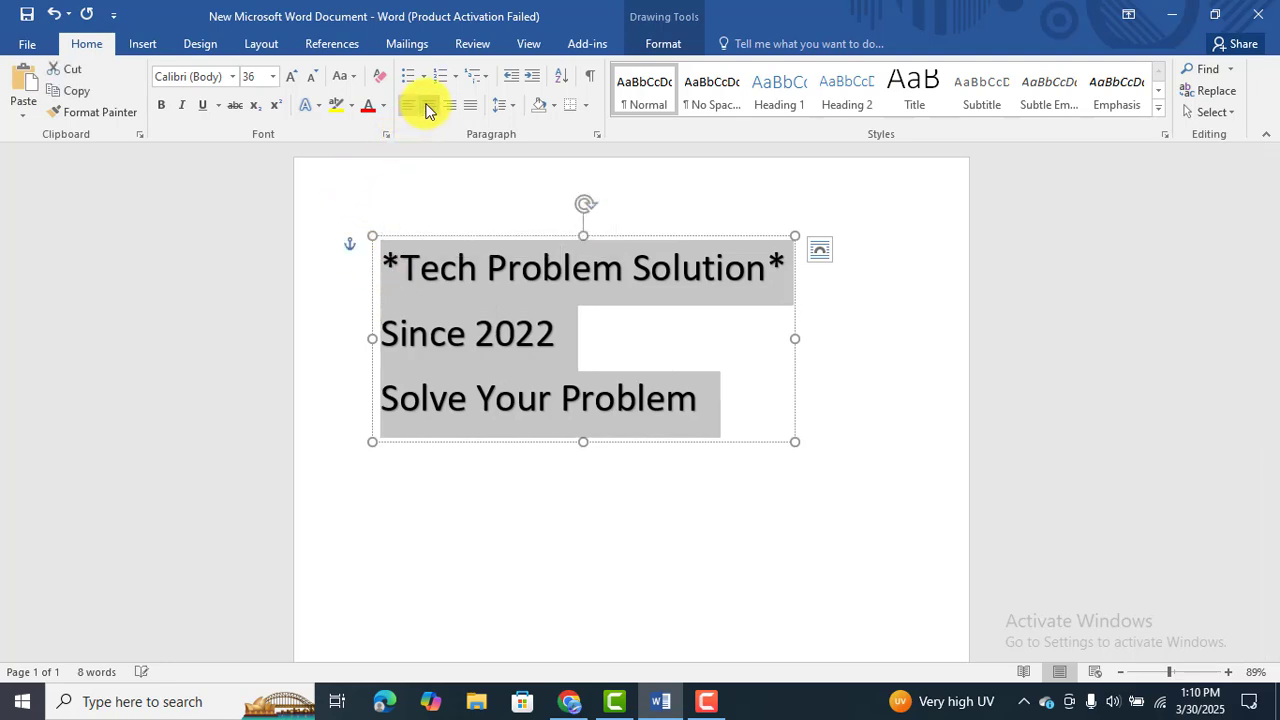
click(426, 108)
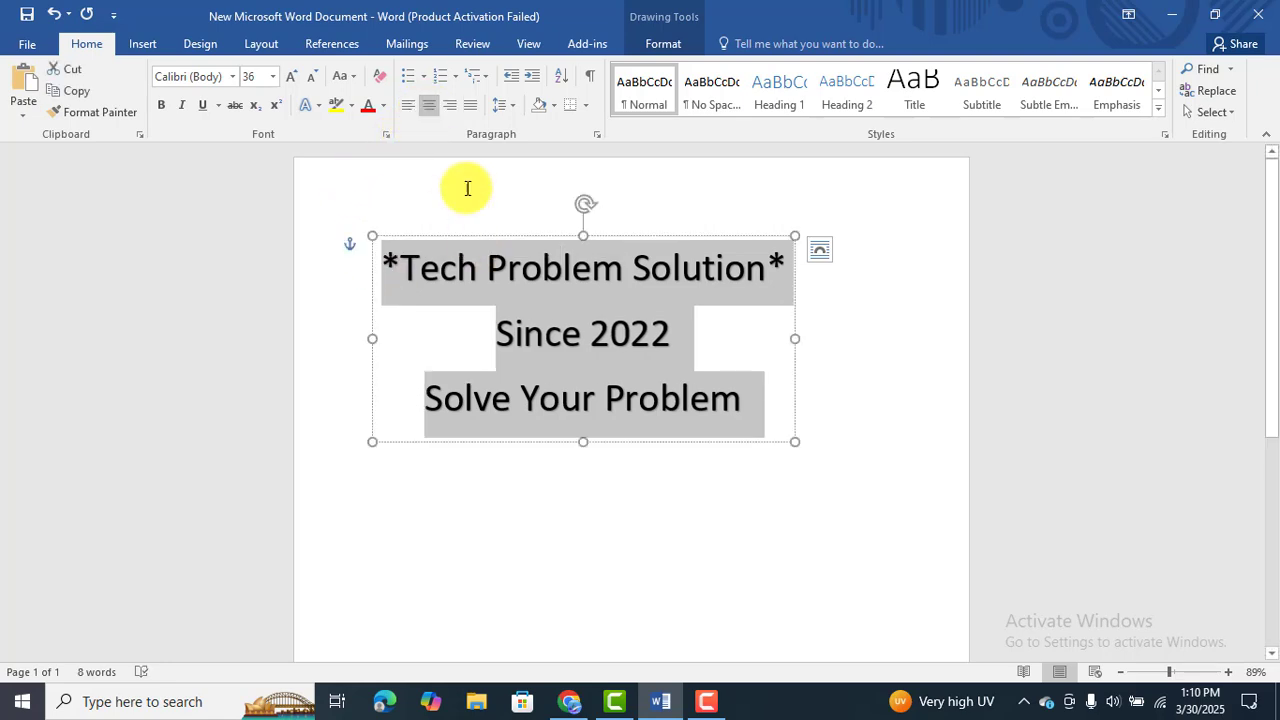
click(753, 497)
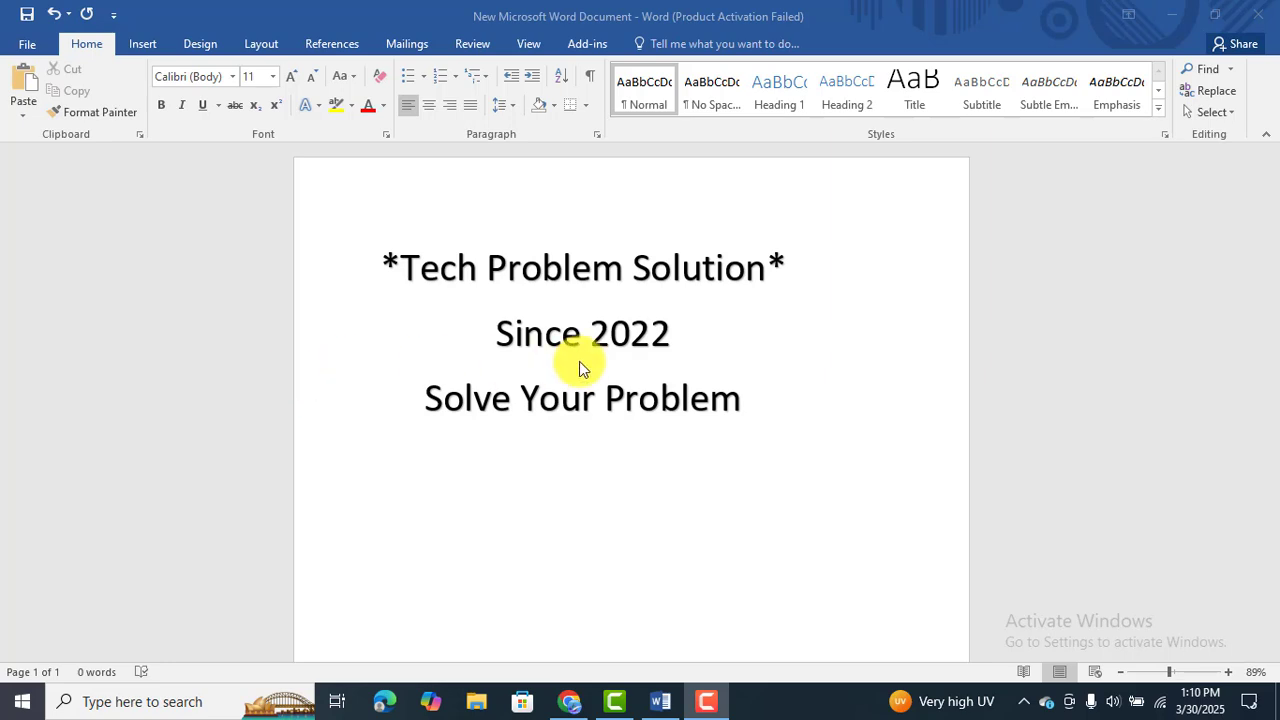
Make all three lines of the WordArt text bold, without italics.
mouse_move(751, 409)
mouse_down()
mouse_move(377, 323)
mouse_move(347, 262)
mouse_up()
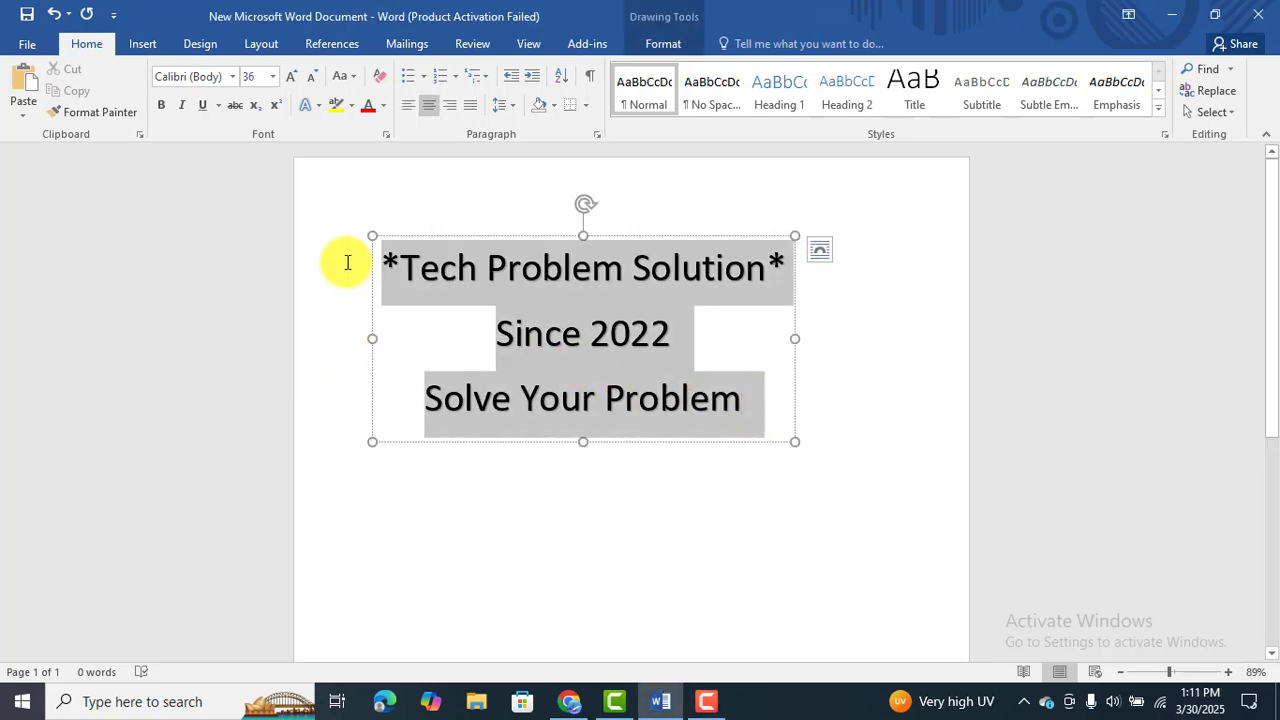
click(160, 105)
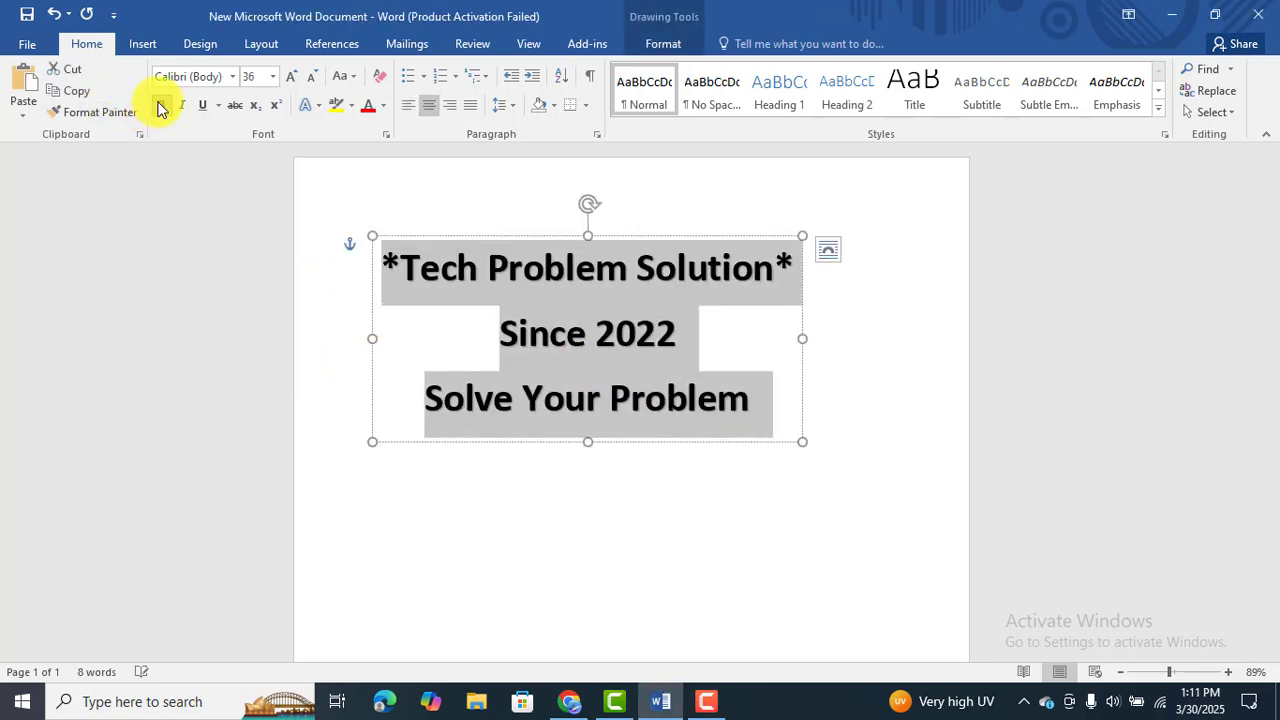
click(158, 105)
click(181, 105)
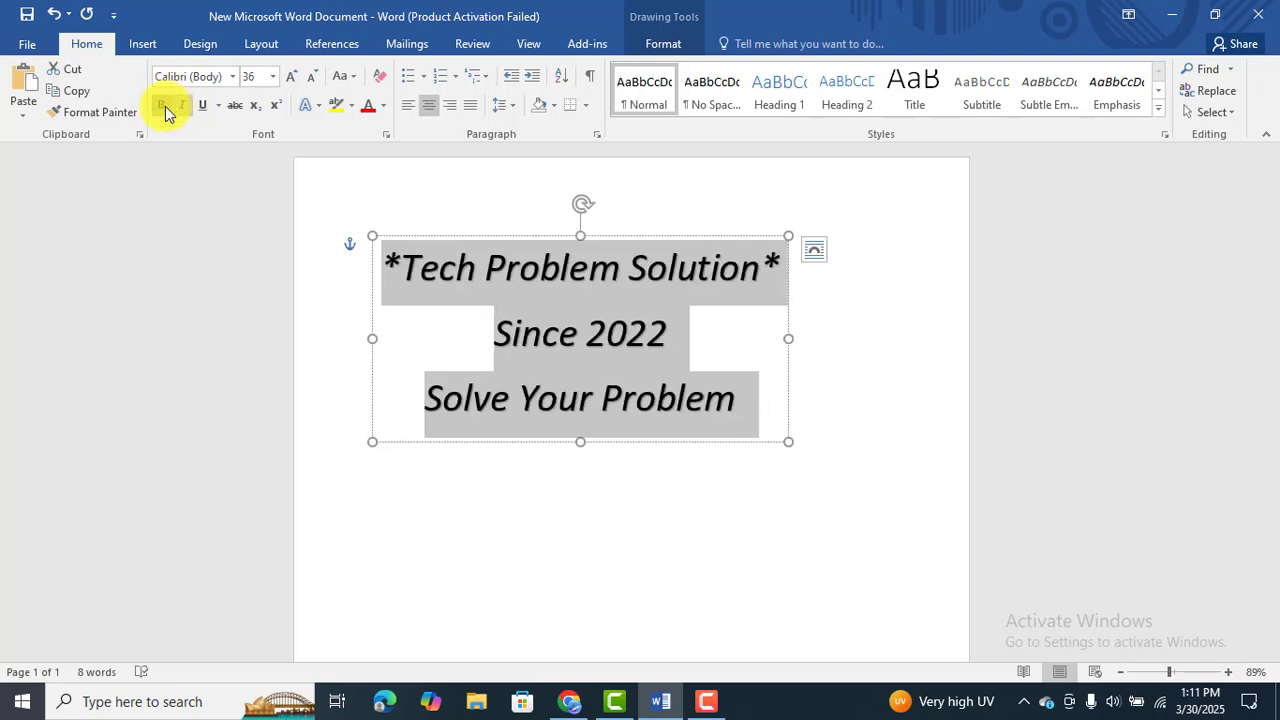
click(162, 106)
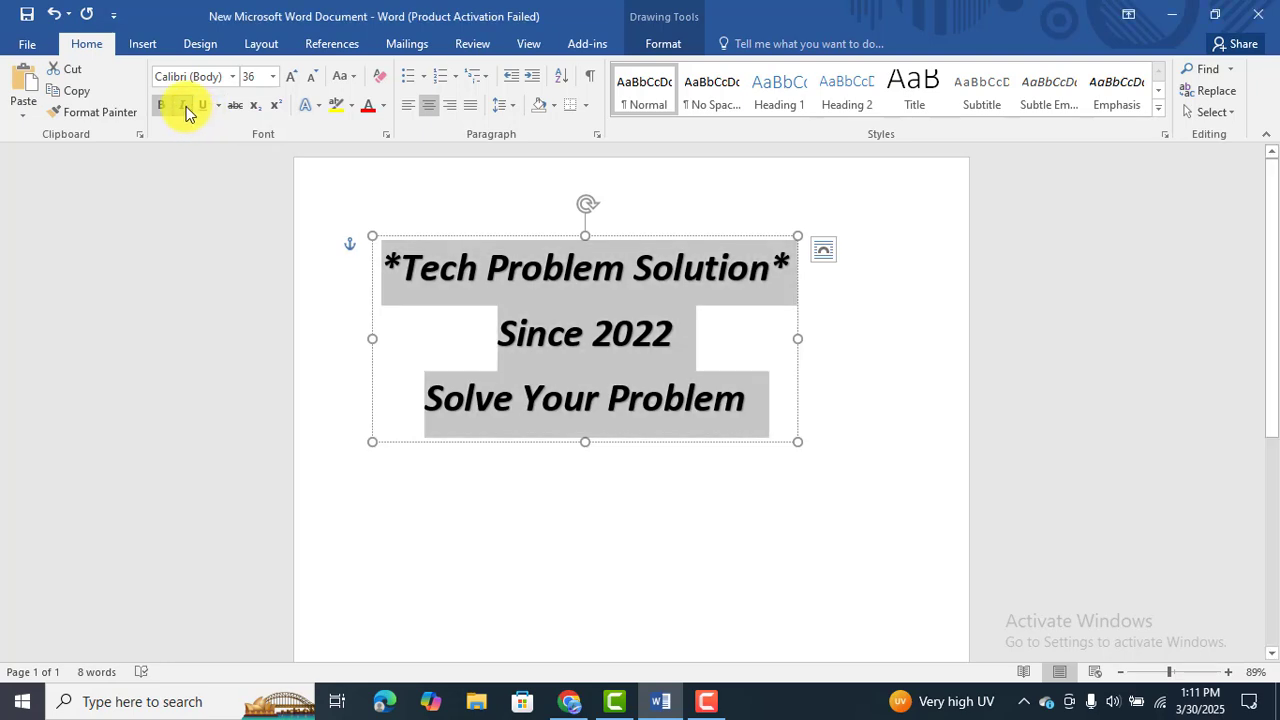
click(184, 106)
click(636, 325)
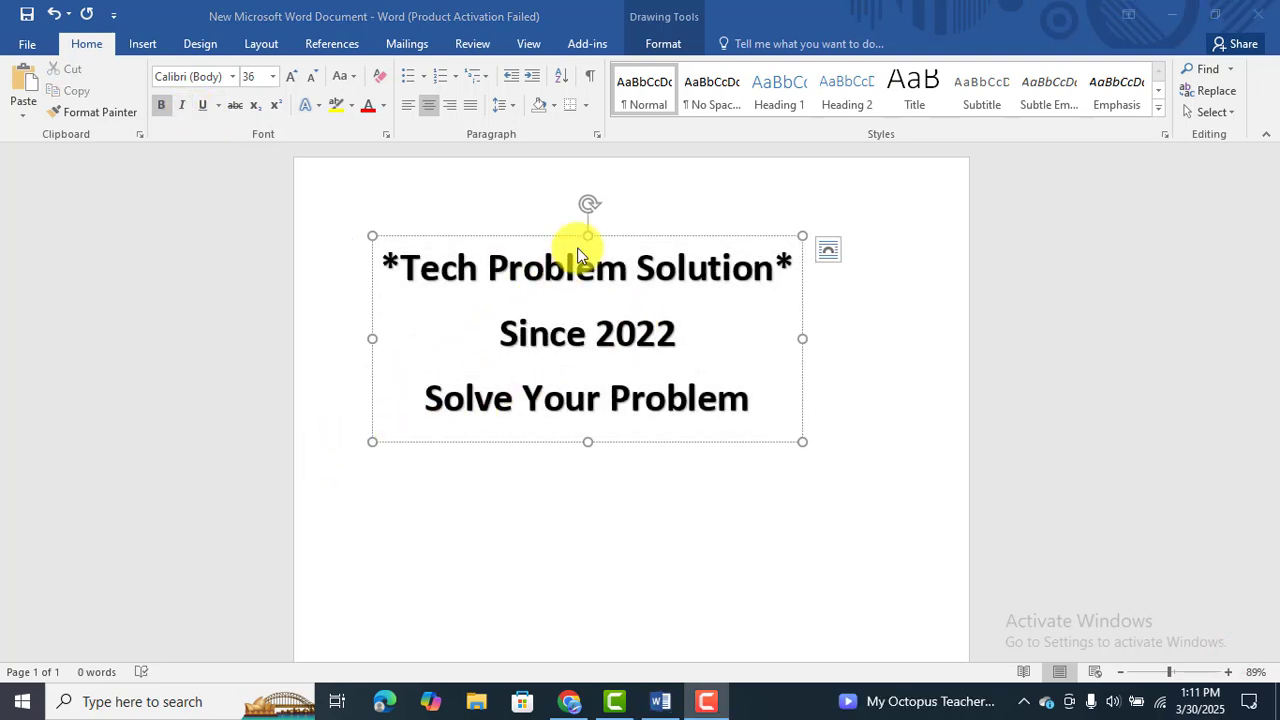
Apply the fourth Follow Path transform to the WordArt, arching the first line up and the last line down around a straight middle line.
click(661, 43)
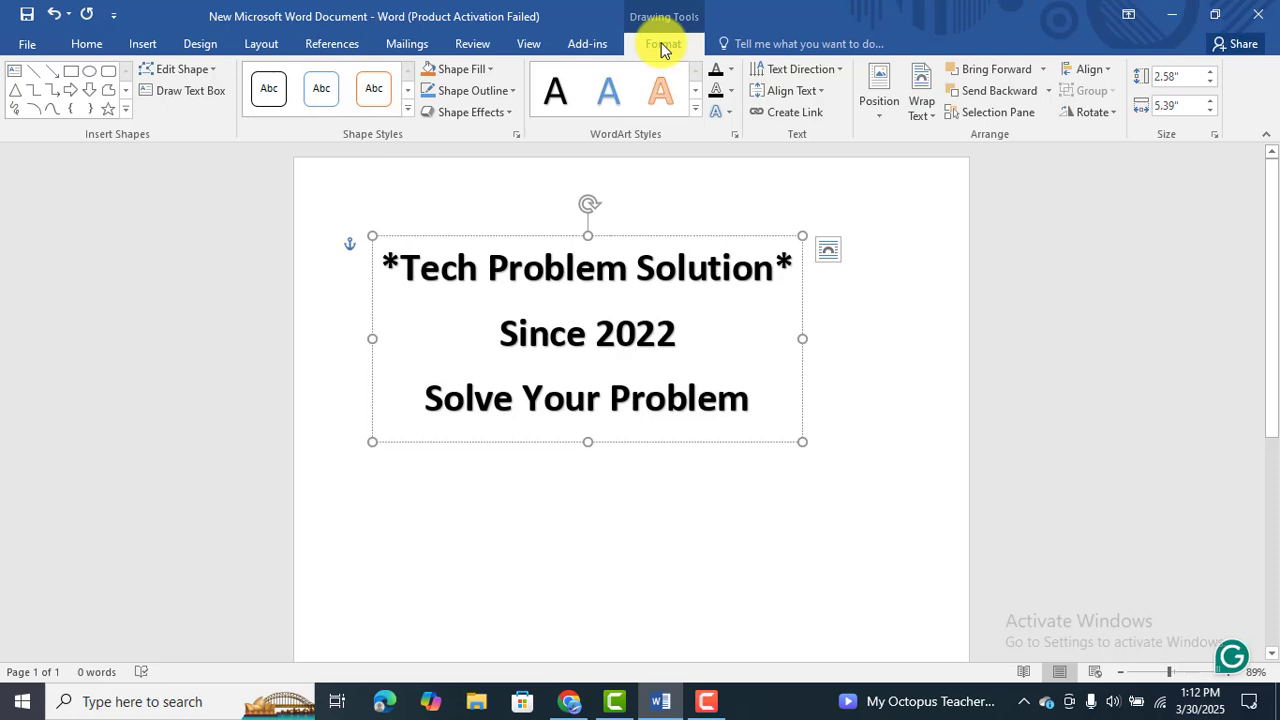
click(729, 110)
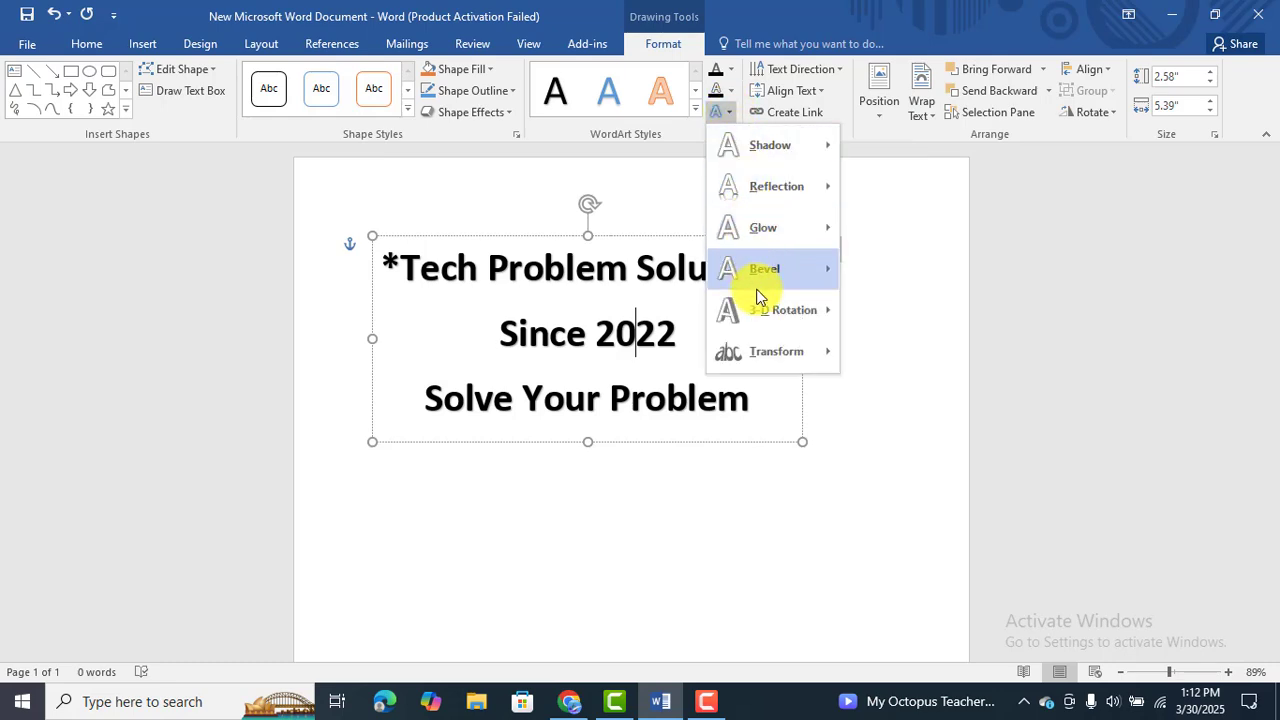
mouse_move(780, 362)
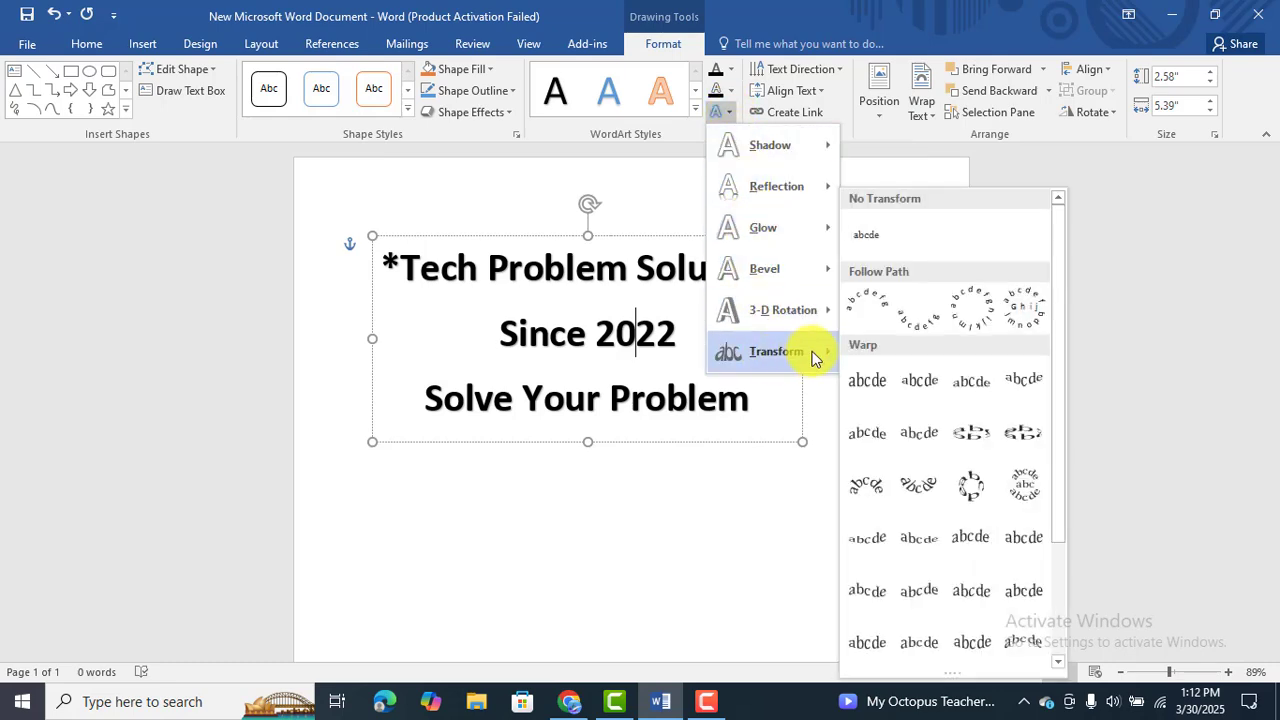
click(1024, 311)
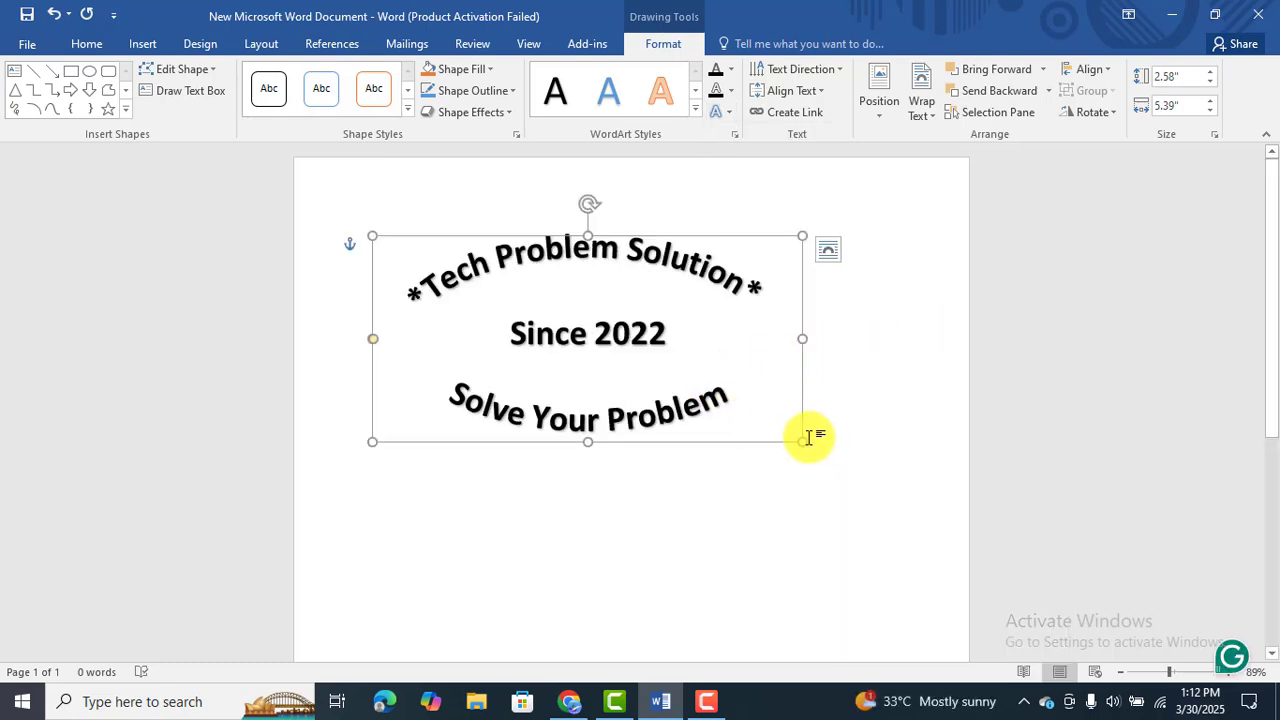
Resize the WordArt to a nearly square frame so its text forms a circle, and move it toward the middle of the page.
drag(806, 442, 555, 398)
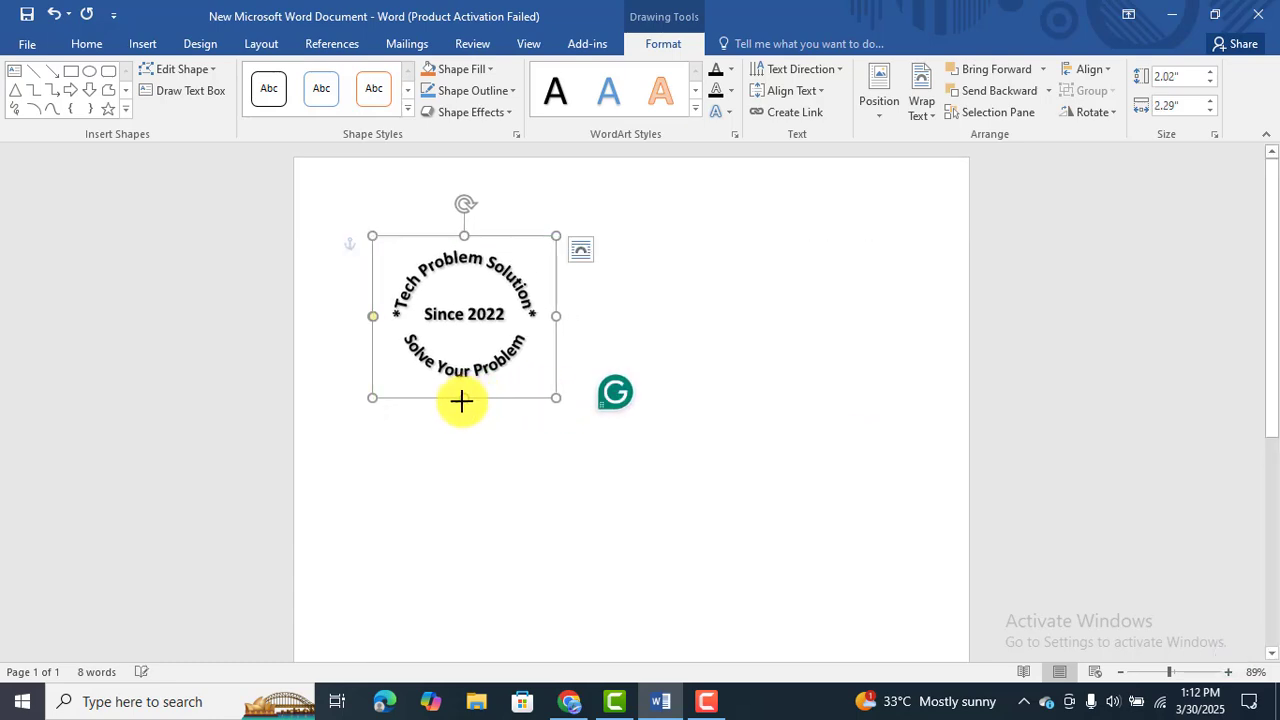
drag(461, 401, 500, 434)
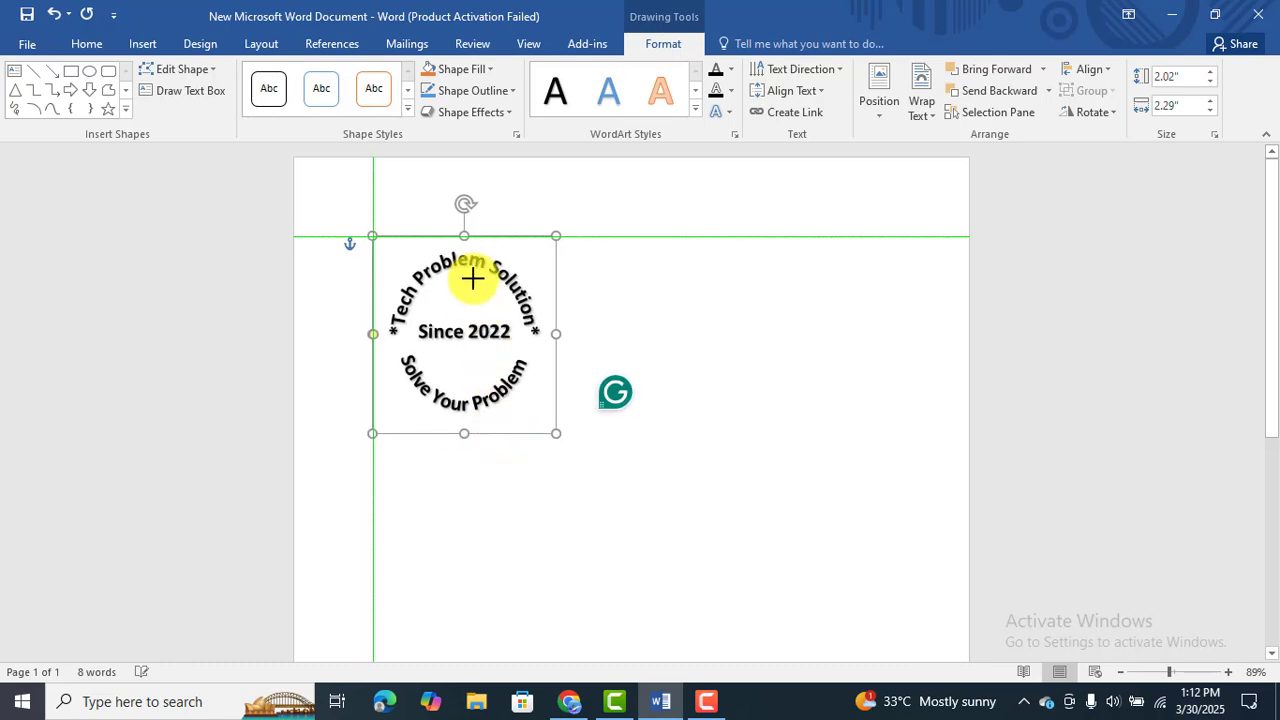
double_click(477, 271)
click(560, 310)
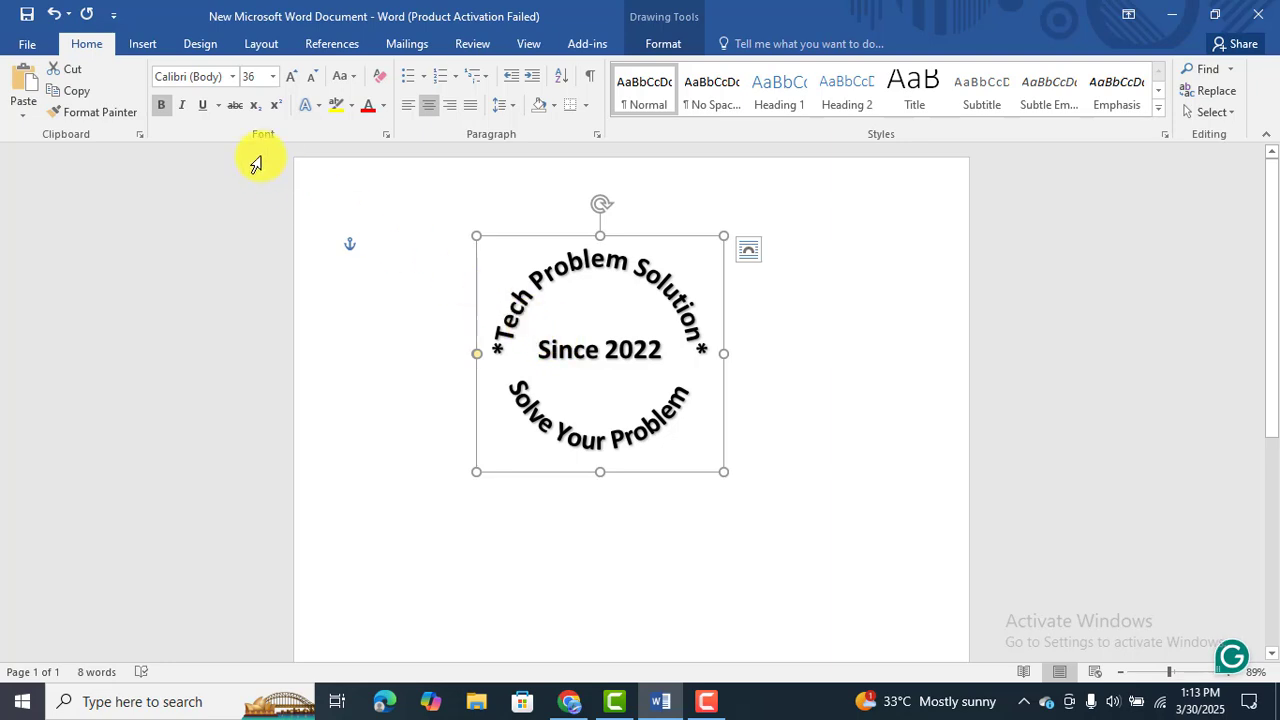
Insert an oval about 3.12" high and 3.68" wide over the circular WordArt text.
click(144, 43)
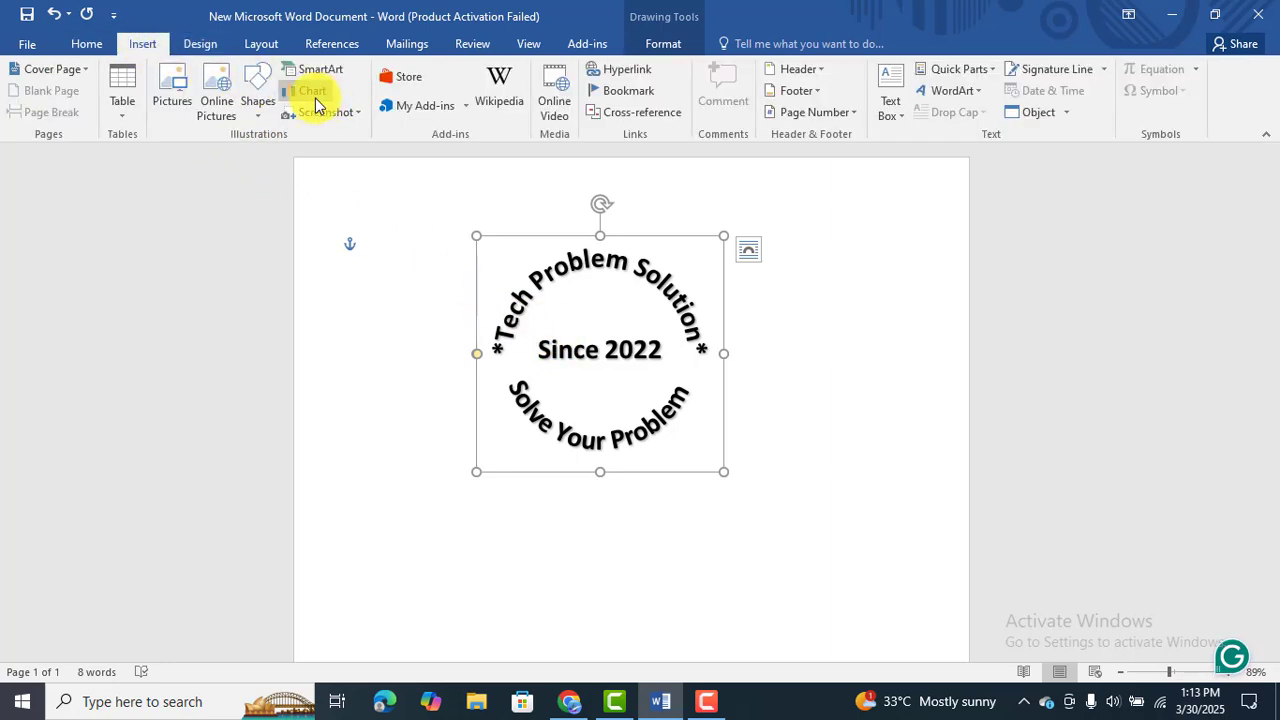
click(258, 120)
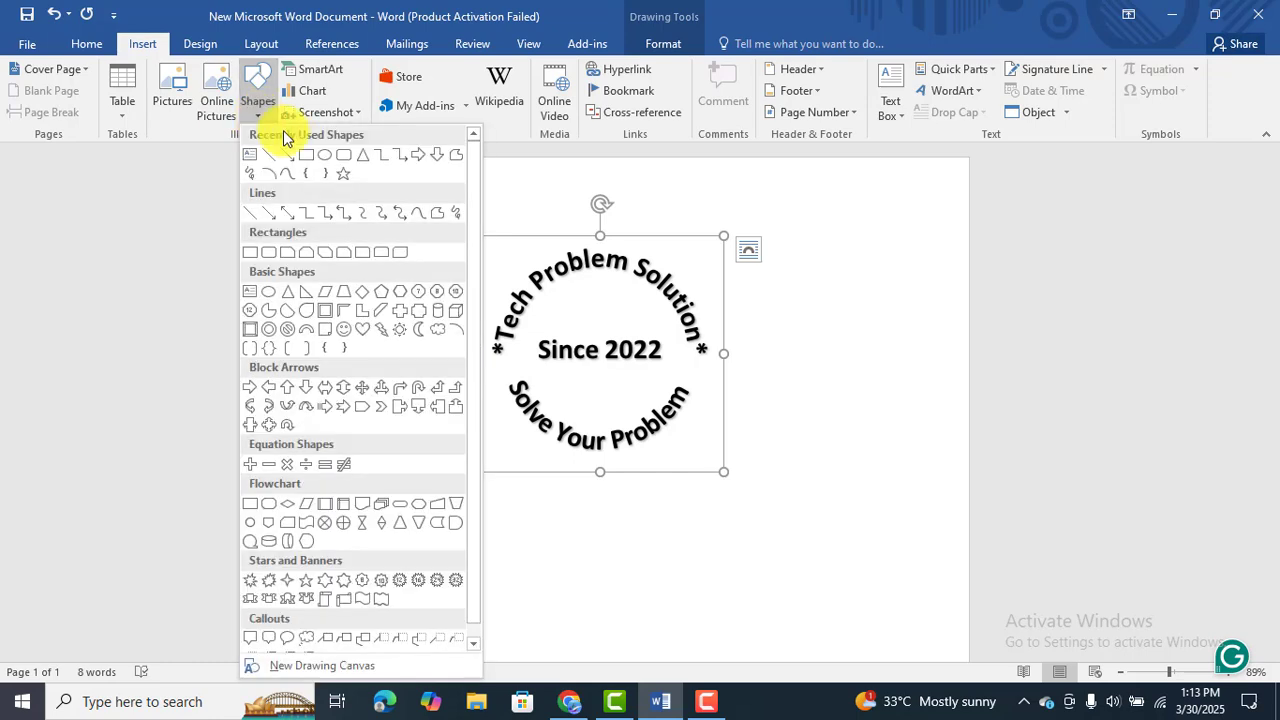
click(321, 162)
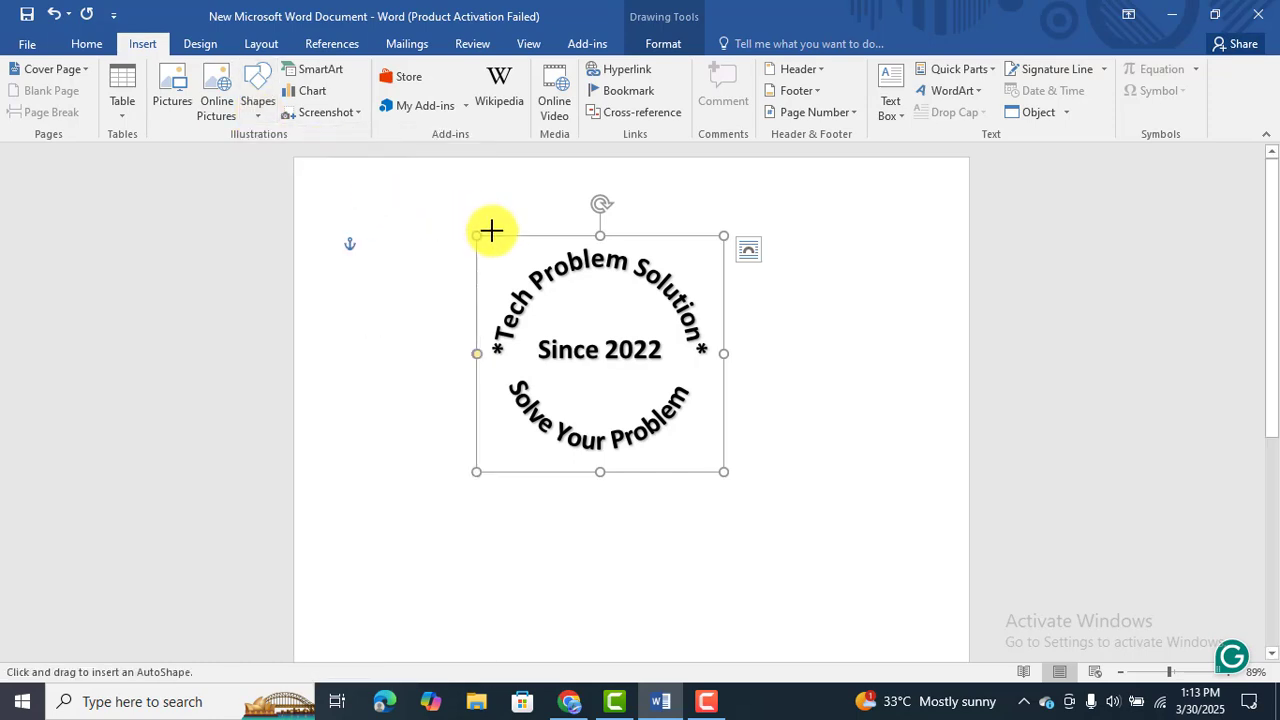
click(459, 220)
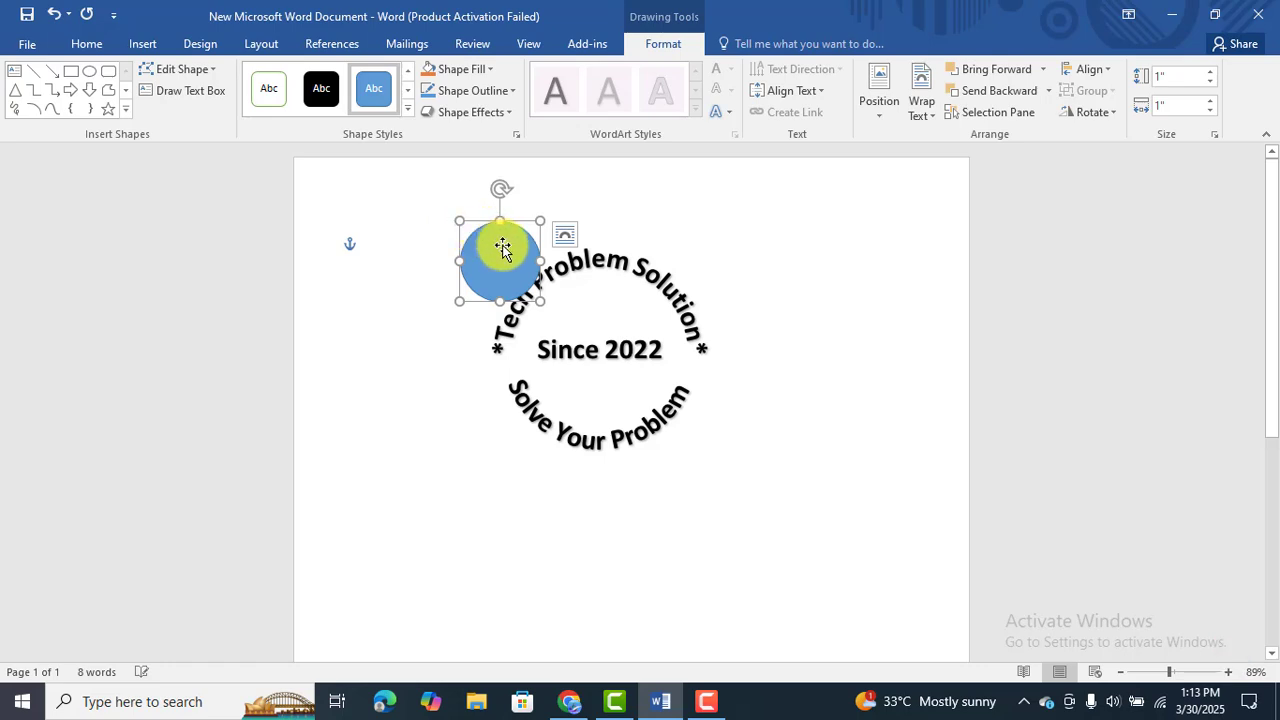
drag(540, 301, 753, 469)
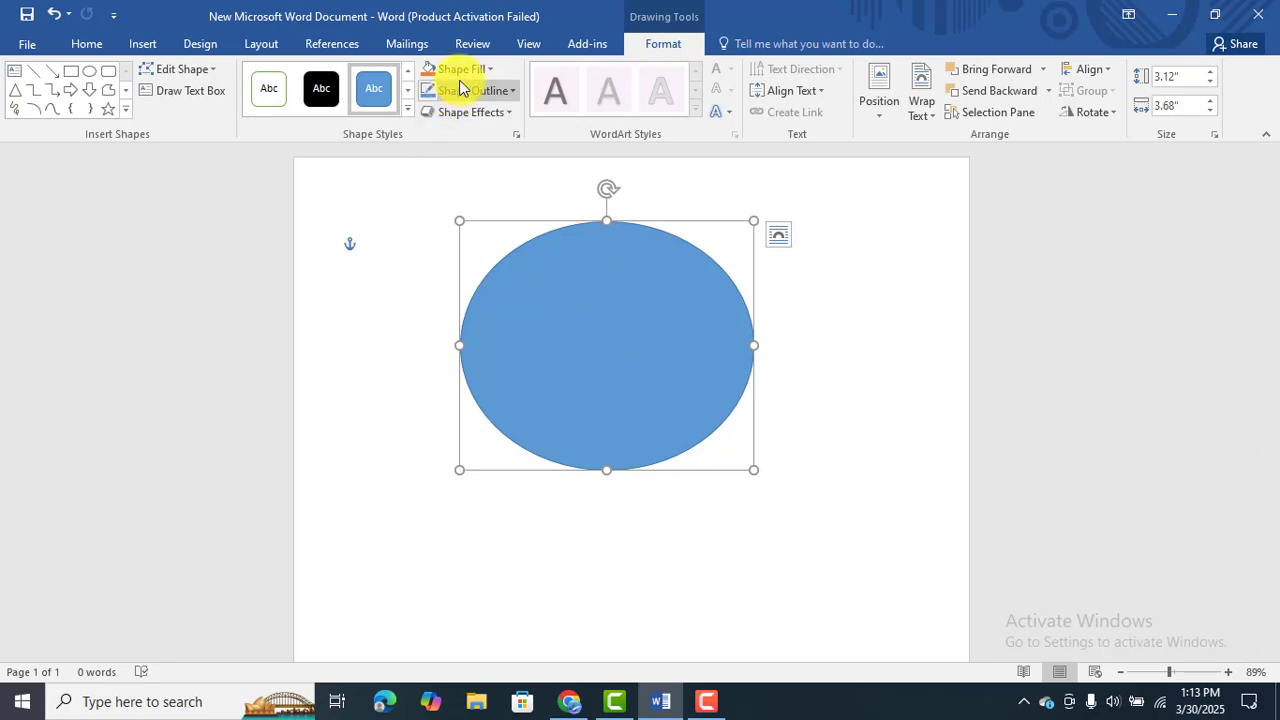
Remove the oval's fill and fit it around the circular text, stretching its height to about 3.42".
click(489, 77)
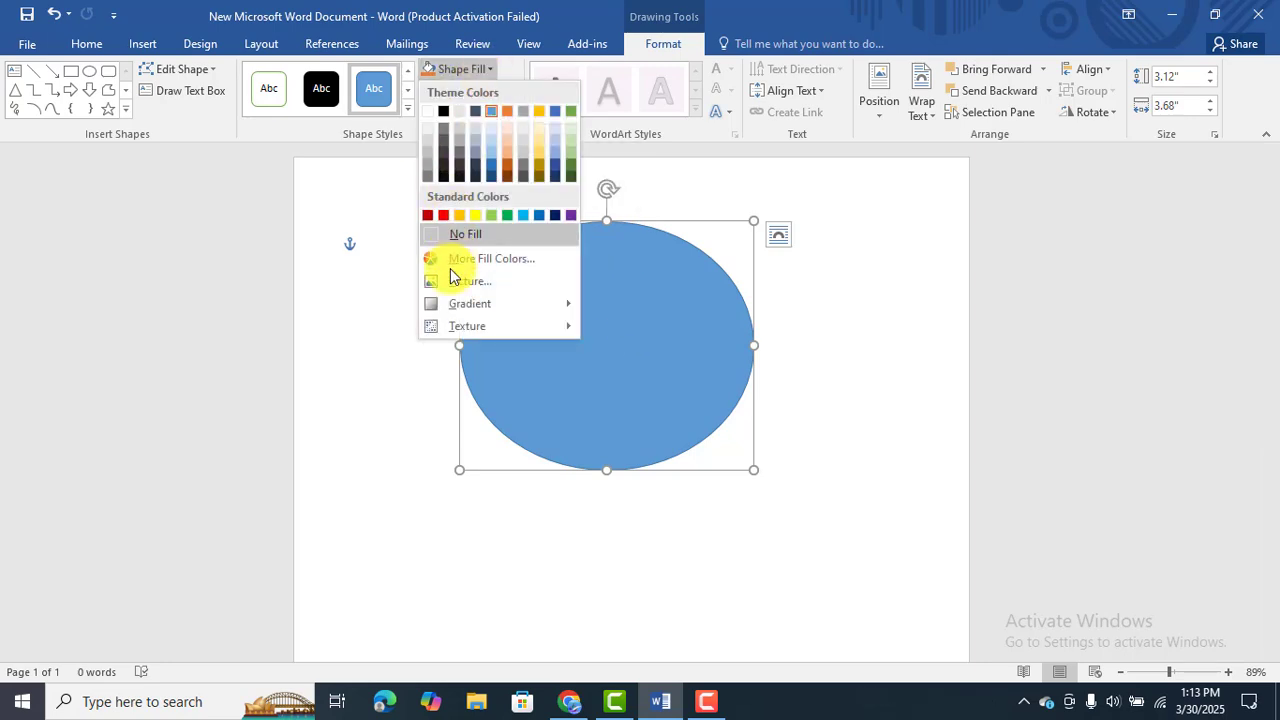
click(463, 234)
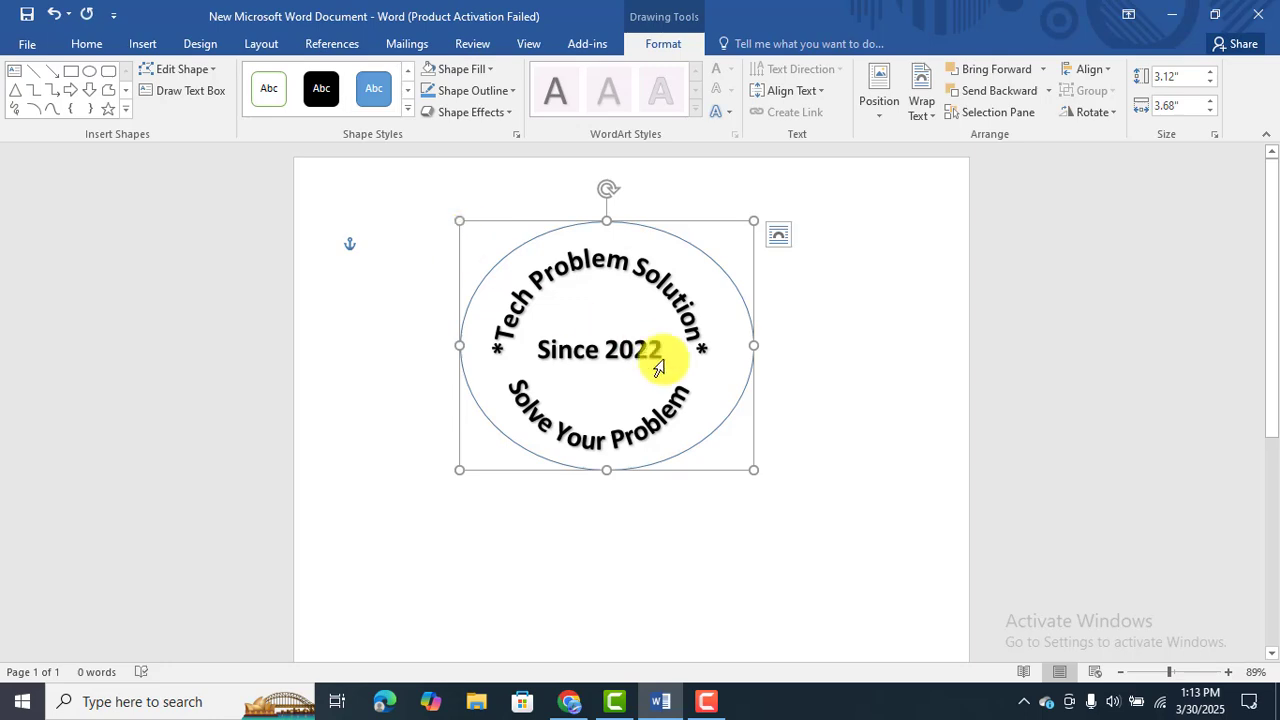
drag(703, 224, 692, 230)
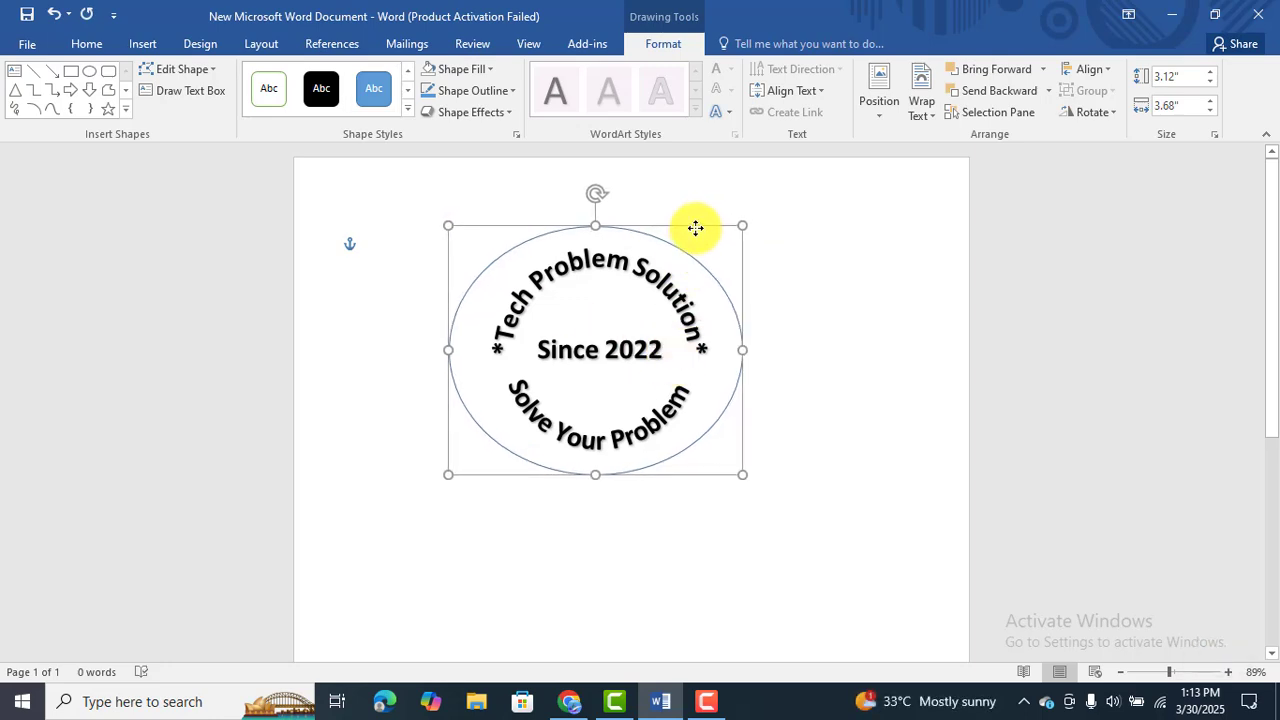
drag(598, 475, 603, 500)
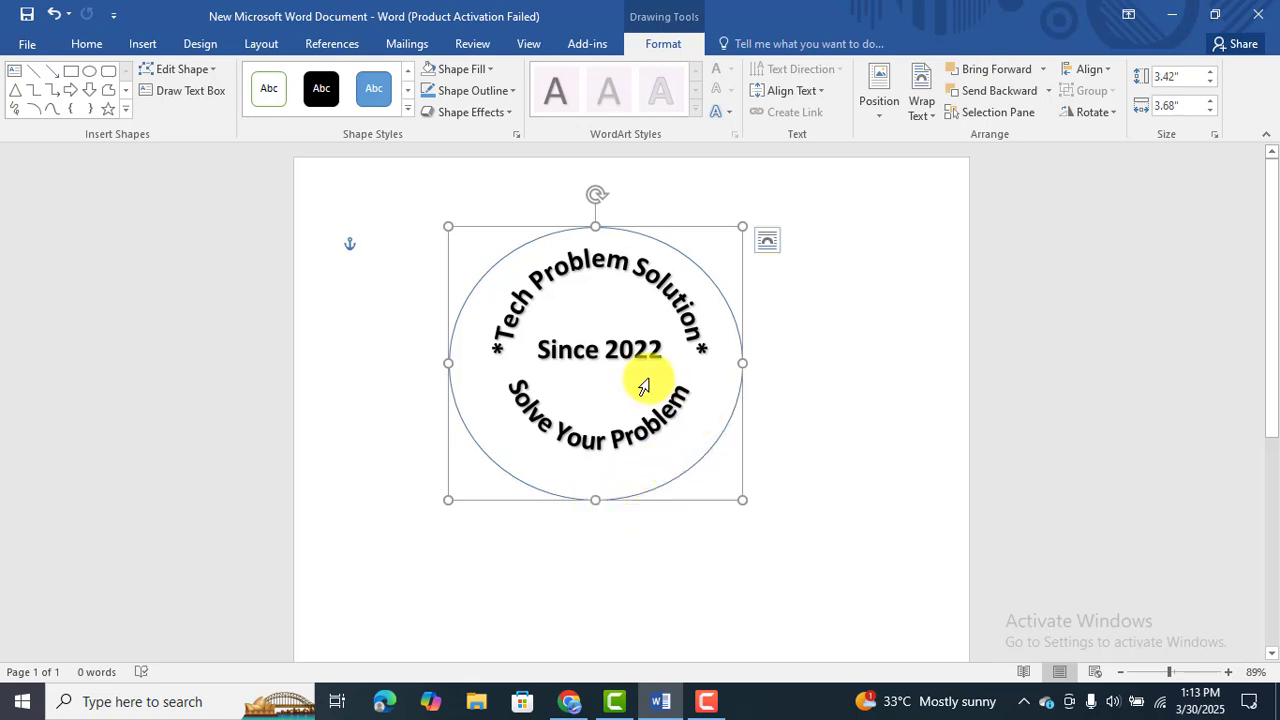
Shrink the unfilled oval from its sides and bottom and shift it so it closely and evenly surrounds the circular text.
drag(702, 220, 680, 218)
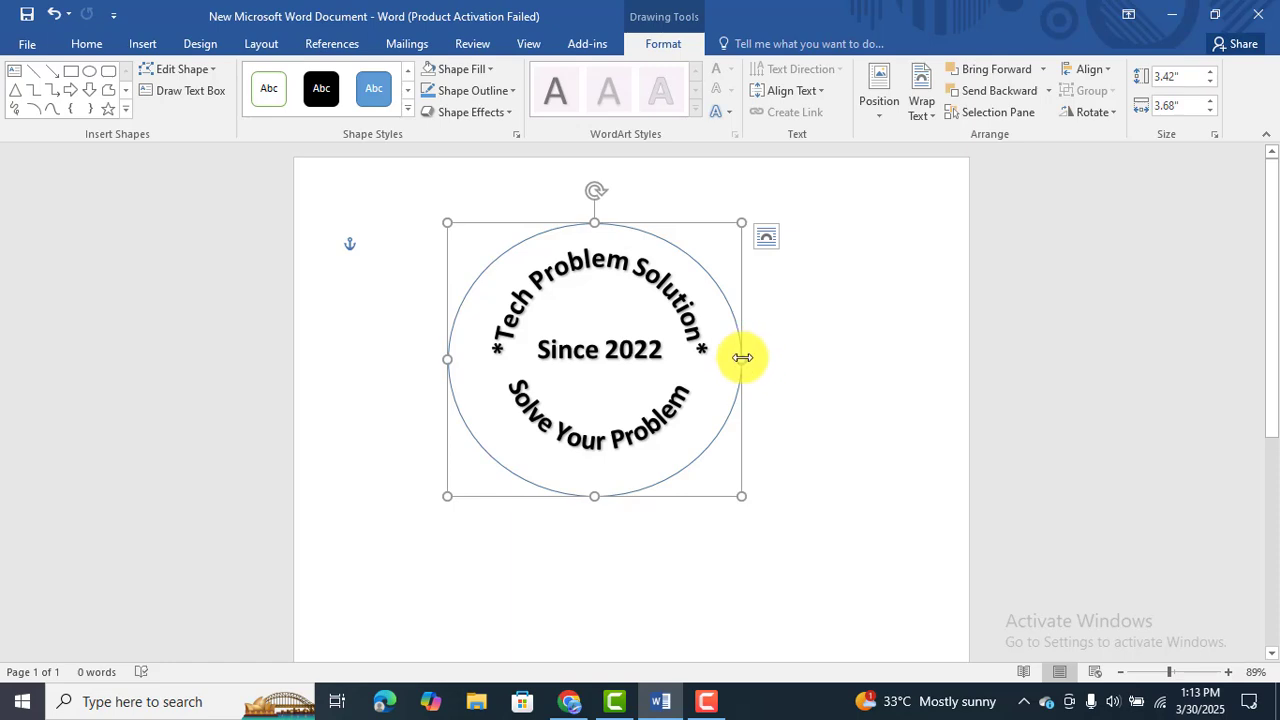
drag(742, 357, 736, 357)
drag(444, 357, 473, 357)
drag(603, 491, 606, 465)
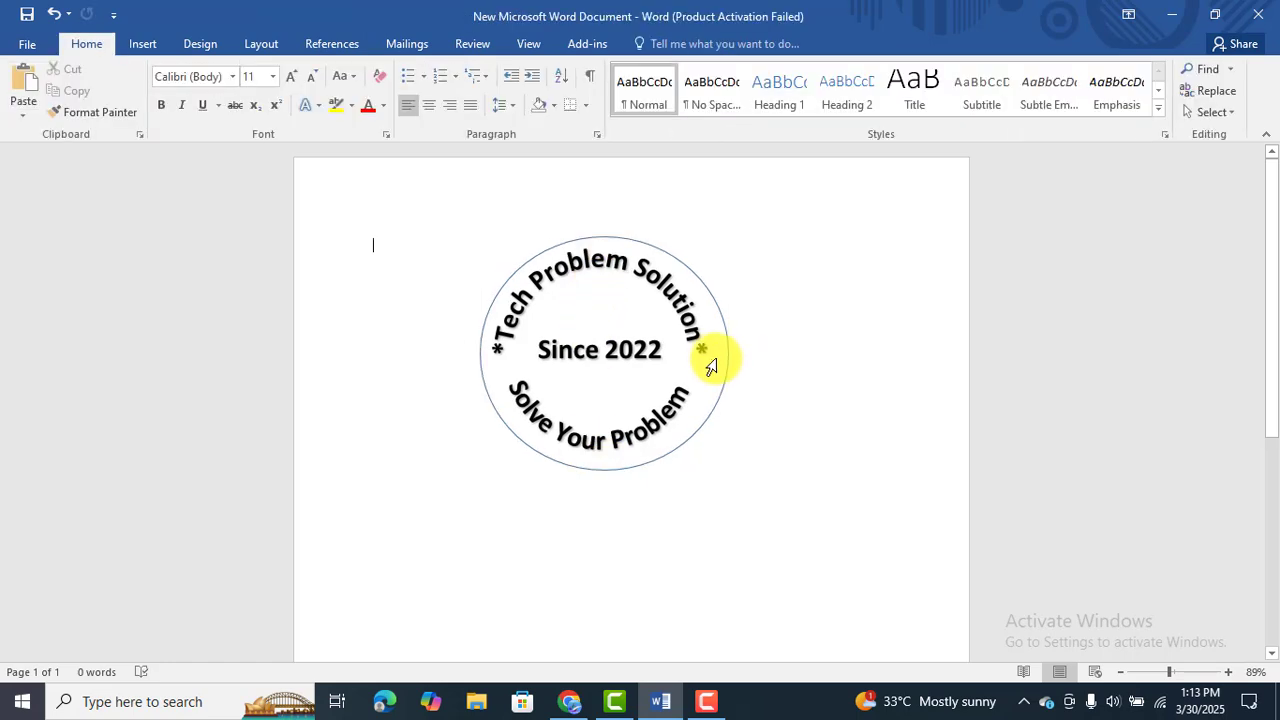
click(729, 350)
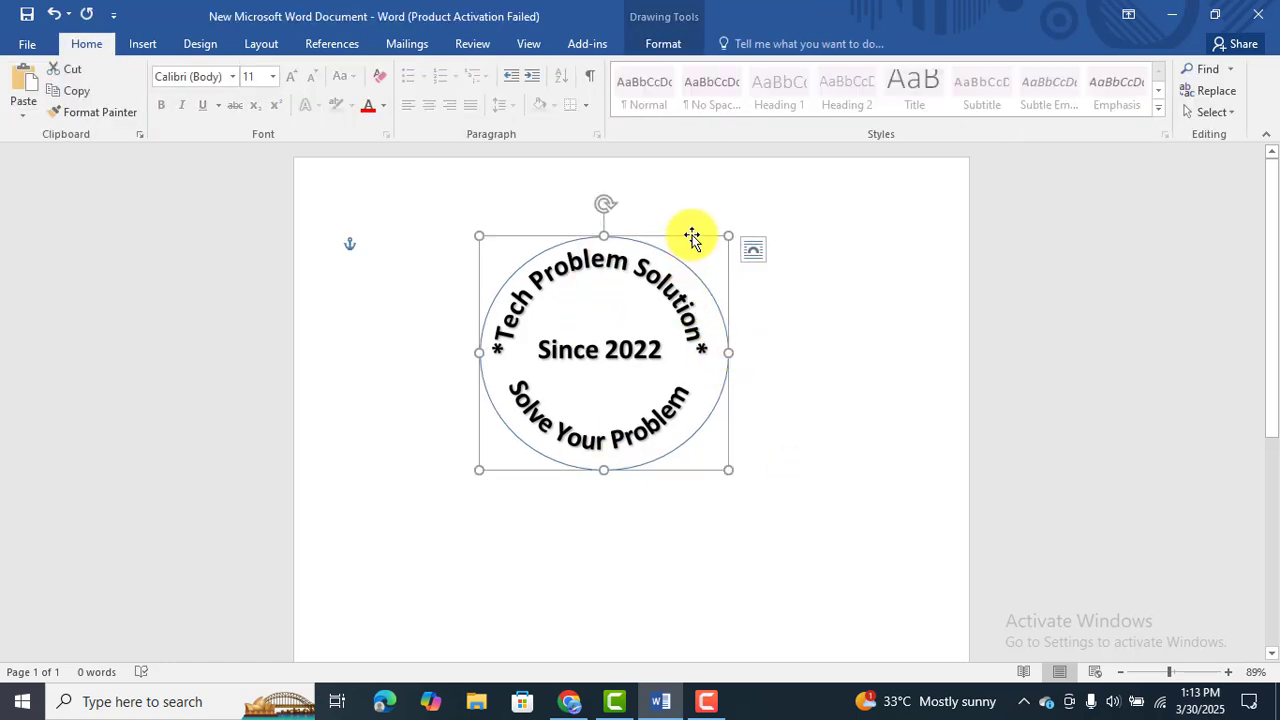
drag(691, 237, 687, 236)
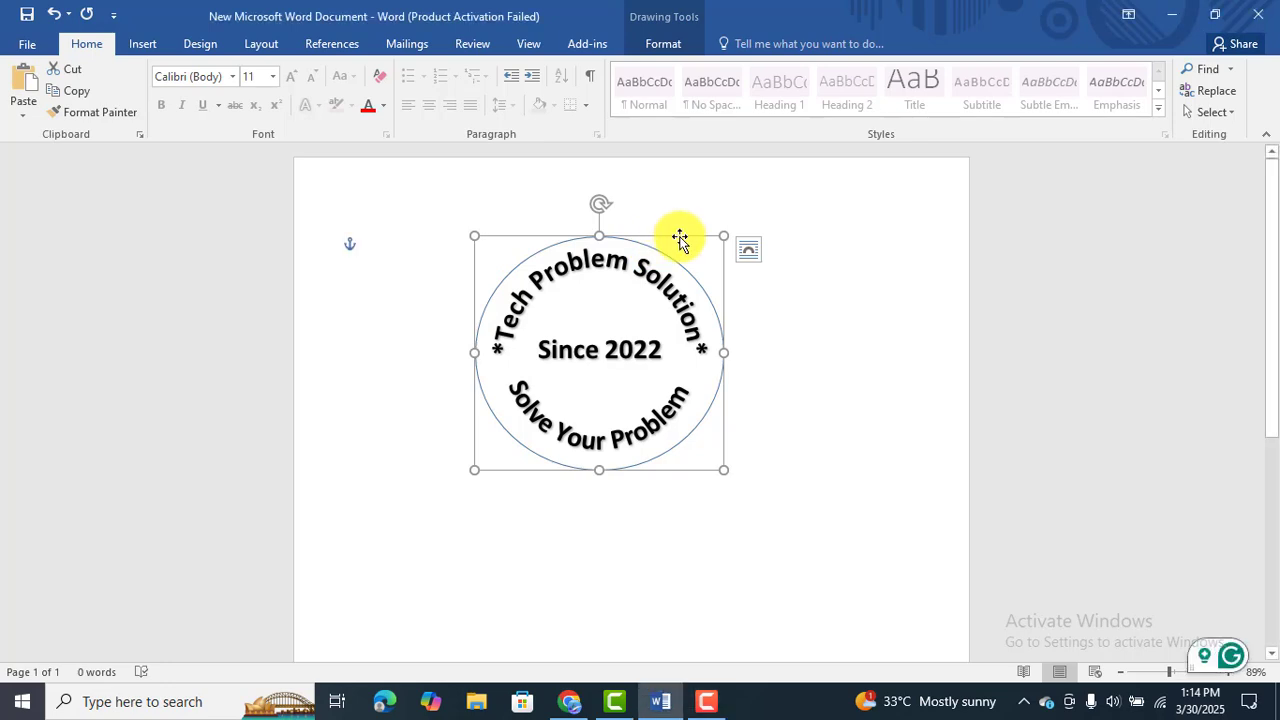
Duplicate the oval, shrink the copy, and center it around the "Since 2022" text inside the ring of lettering.
right_click(679, 238)
click(714, 274)
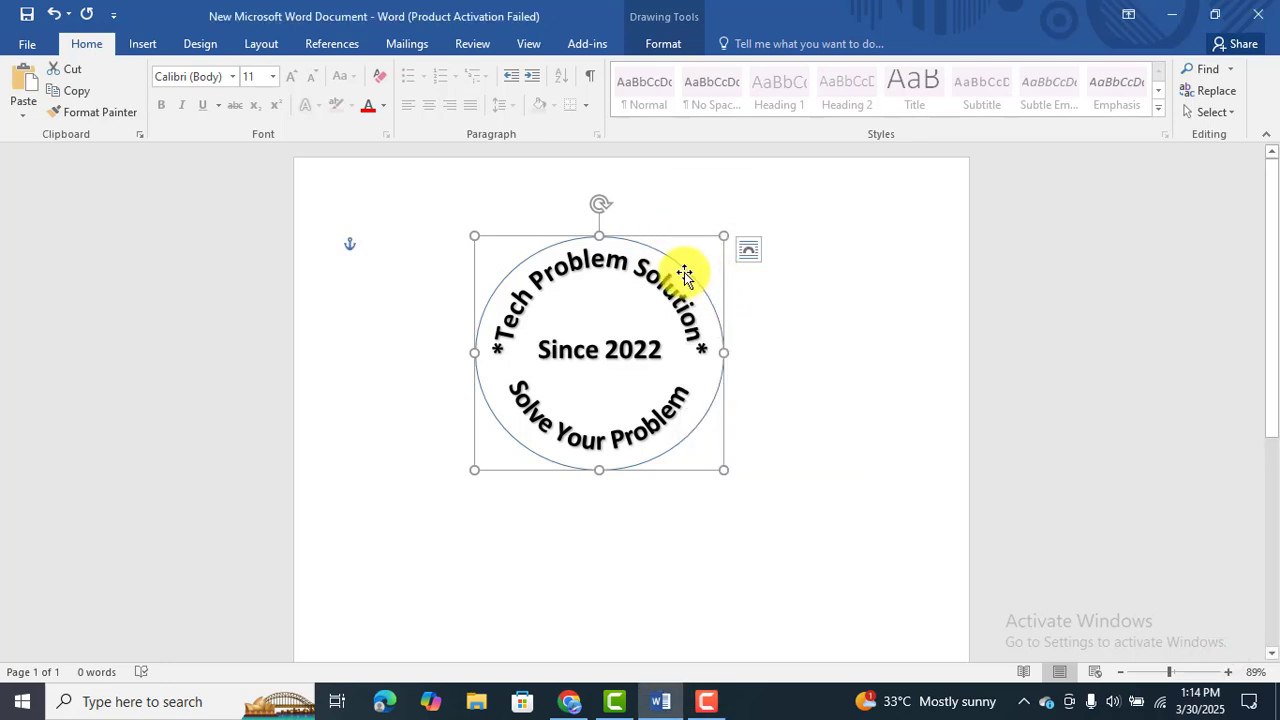
key(ctrl+v)
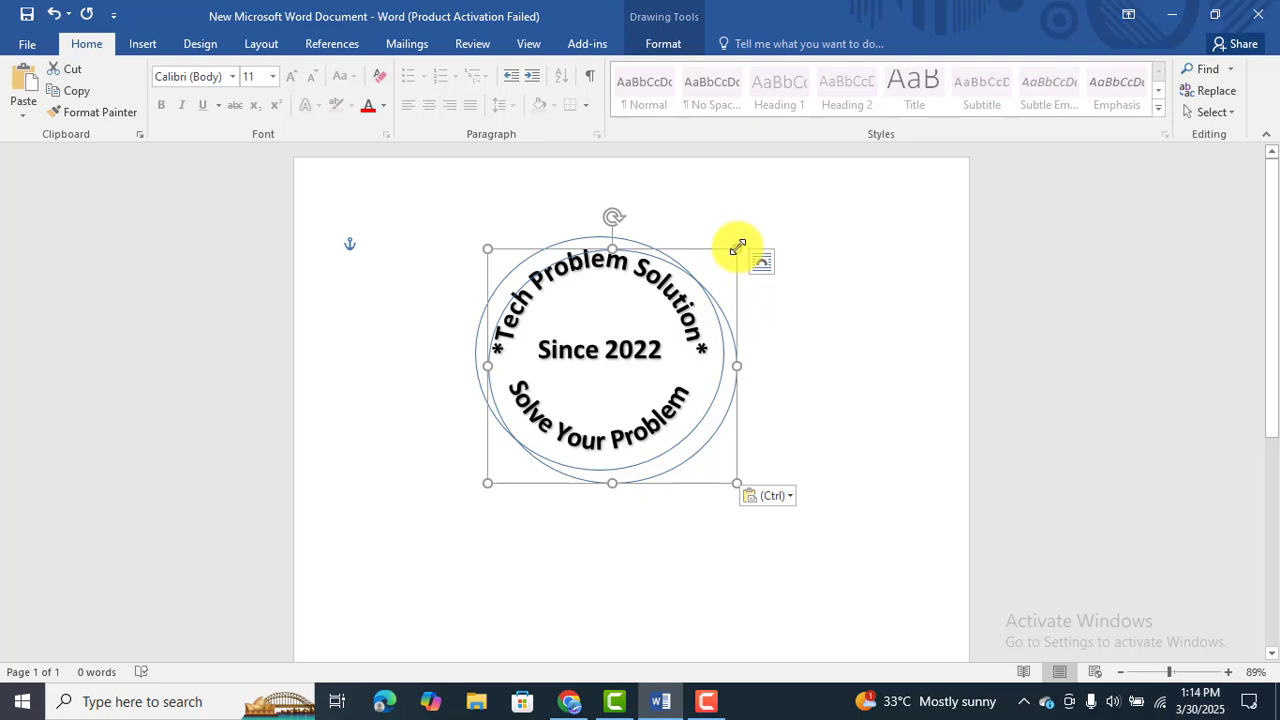
drag(737, 249, 626, 291)
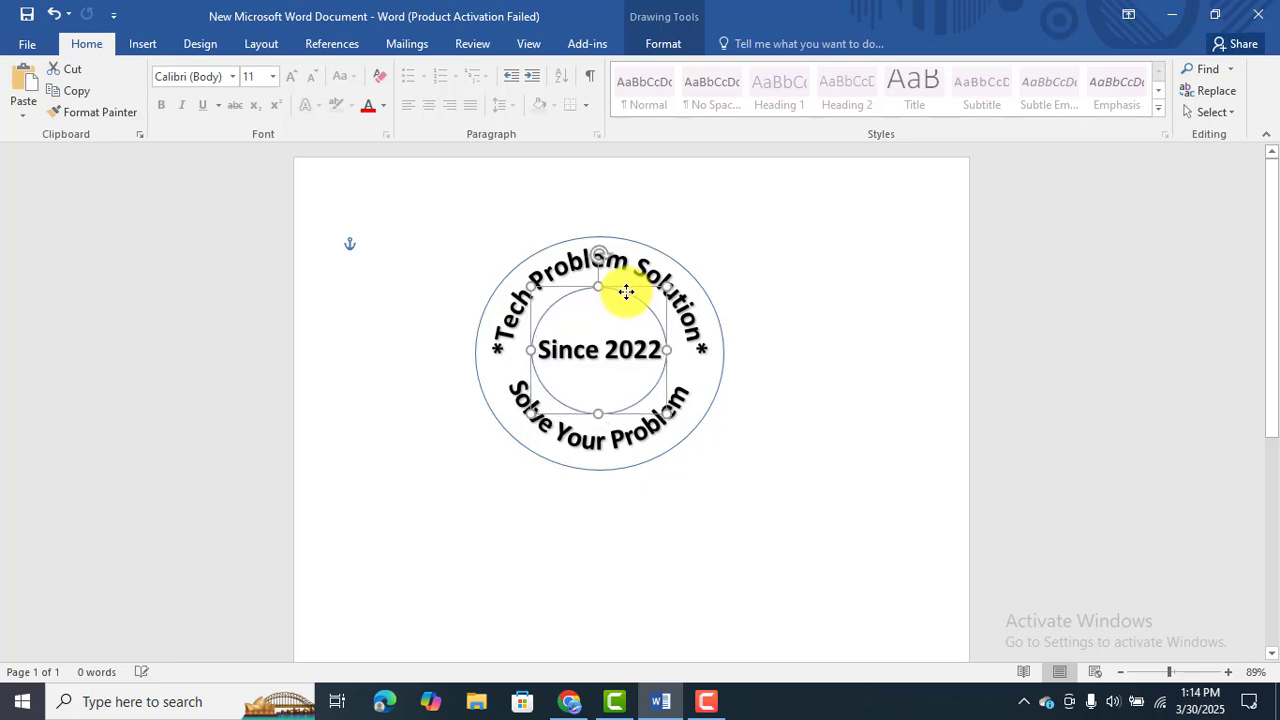
click(785, 285)
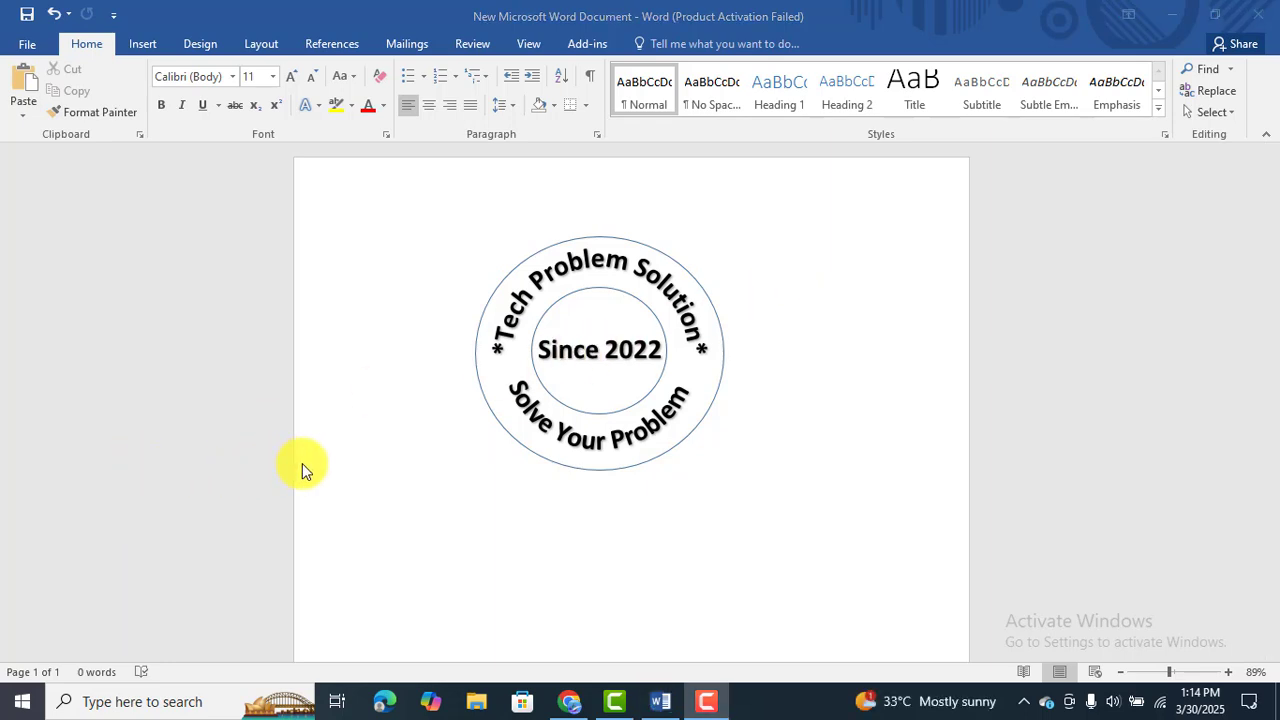
Set the outer oval's outline weight to 6 pt.
click(630, 239)
right_click(630, 239)
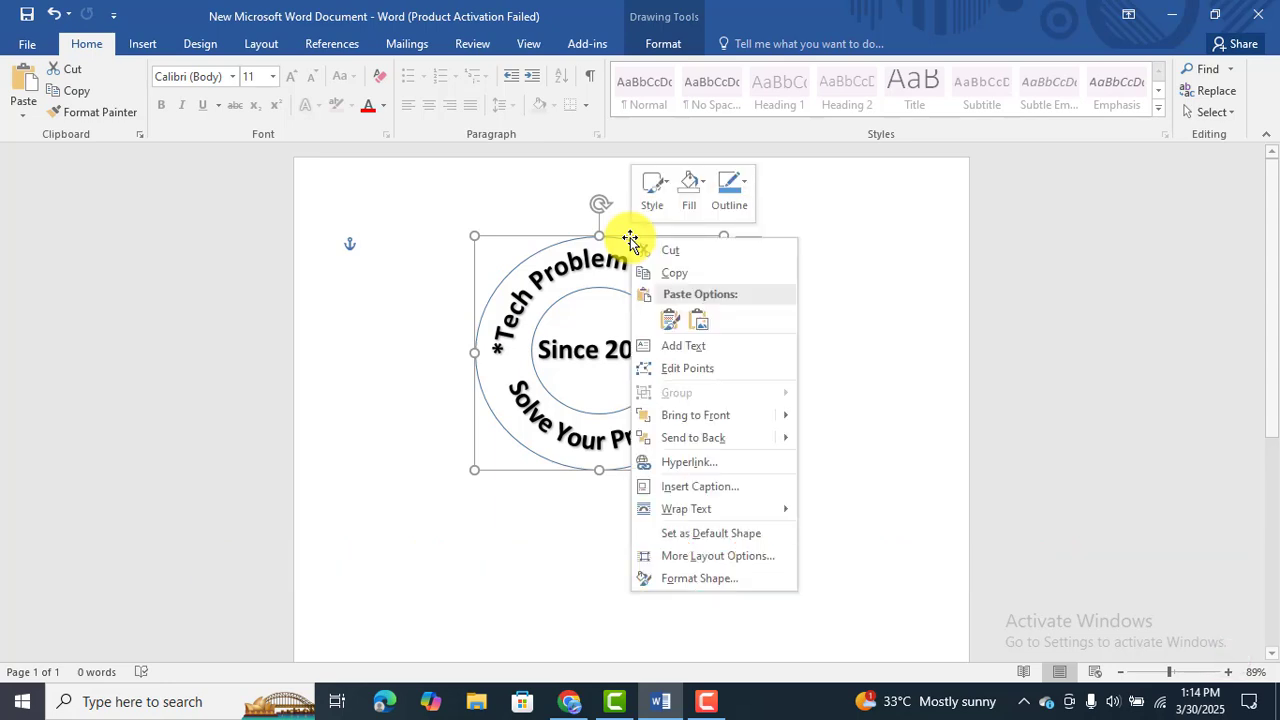
click(731, 199)
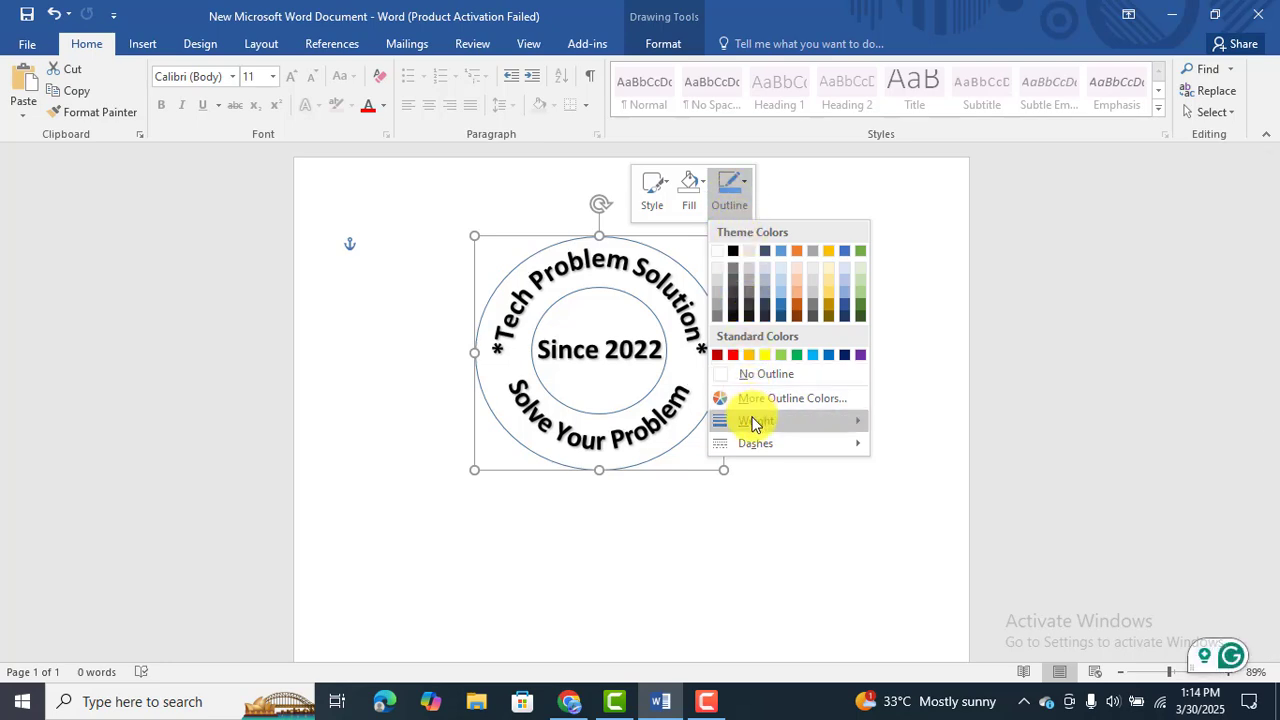
mouse_move(755, 424)
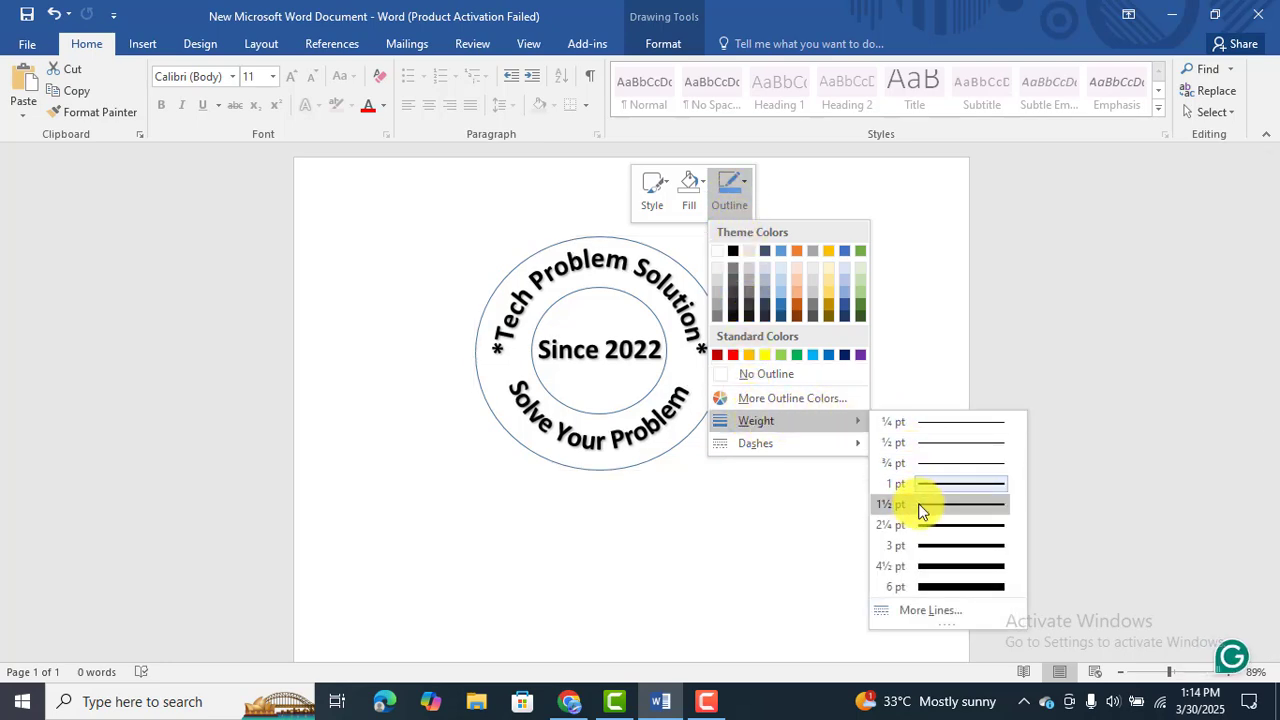
click(938, 584)
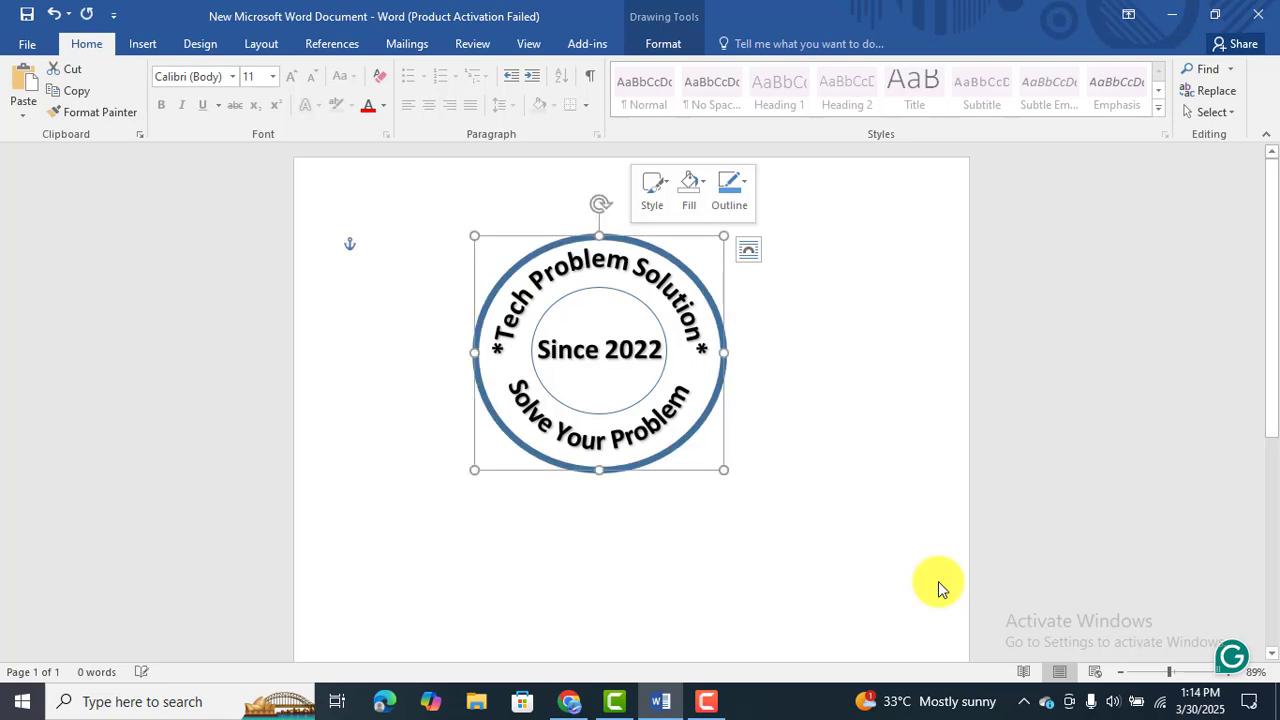
click(754, 341)
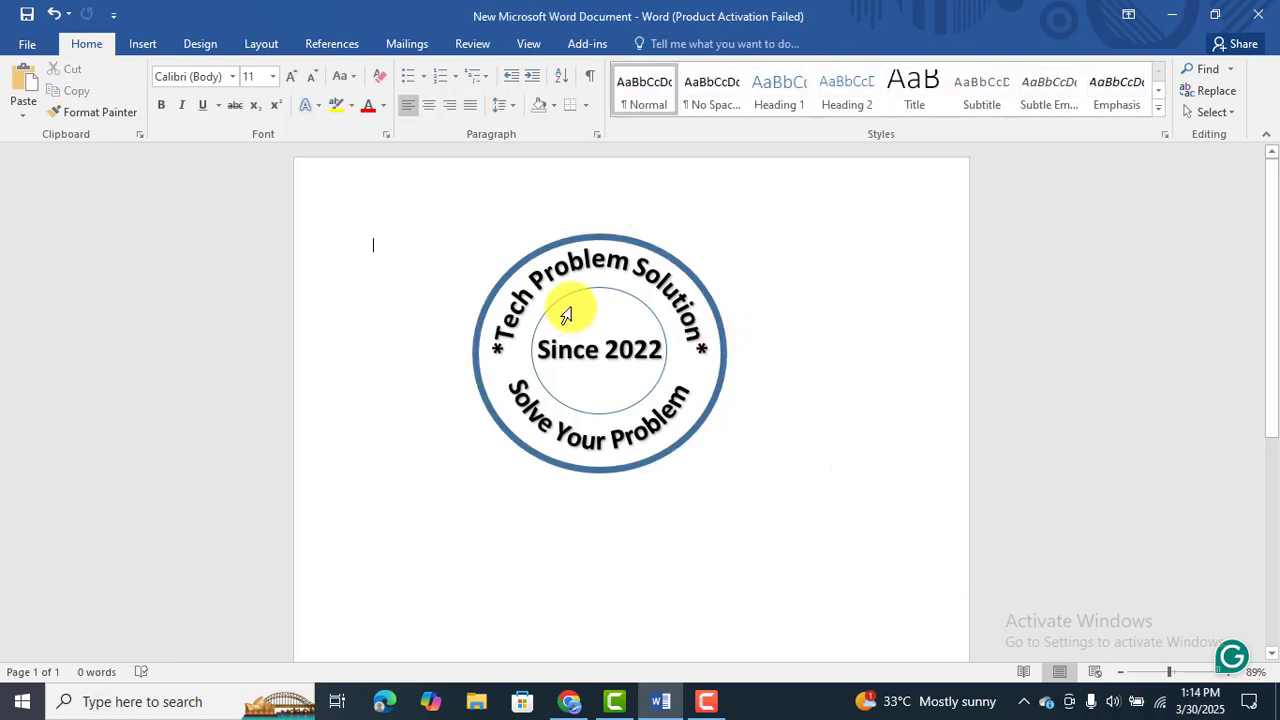
Set the inner oval's outline weight to 2¼ pt.
click(583, 292)
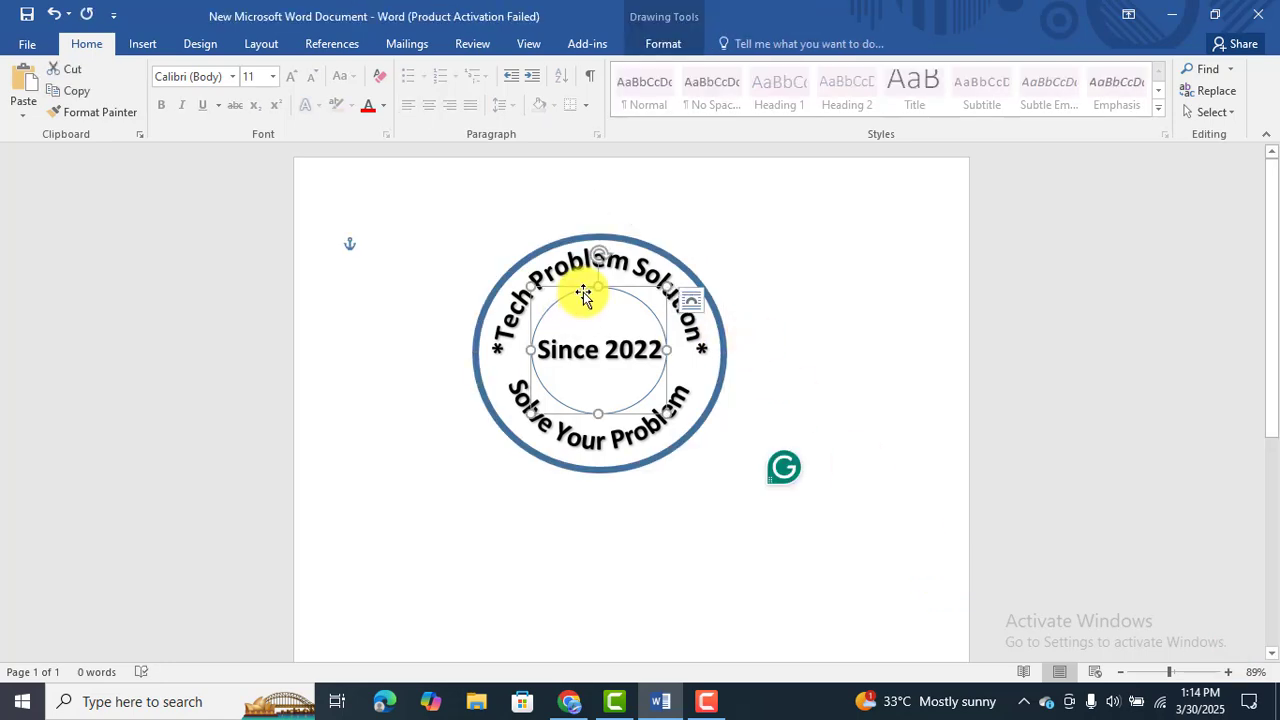
right_click(583, 292)
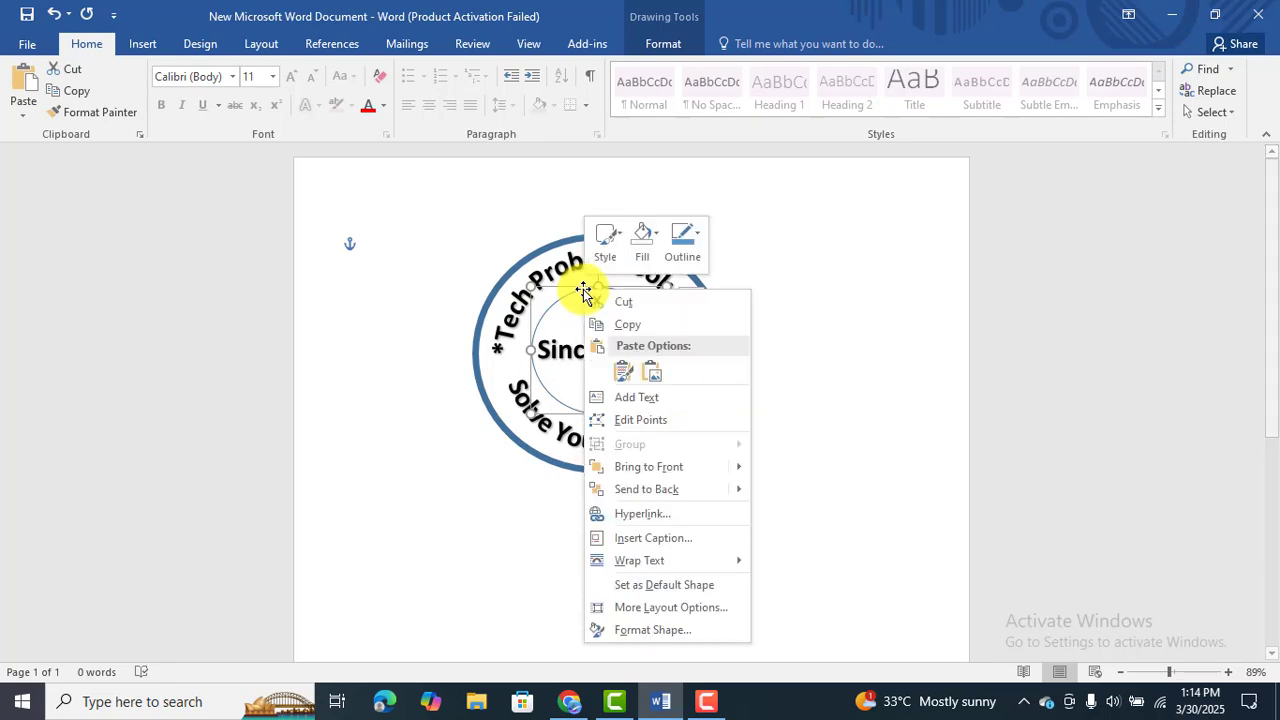
click(690, 248)
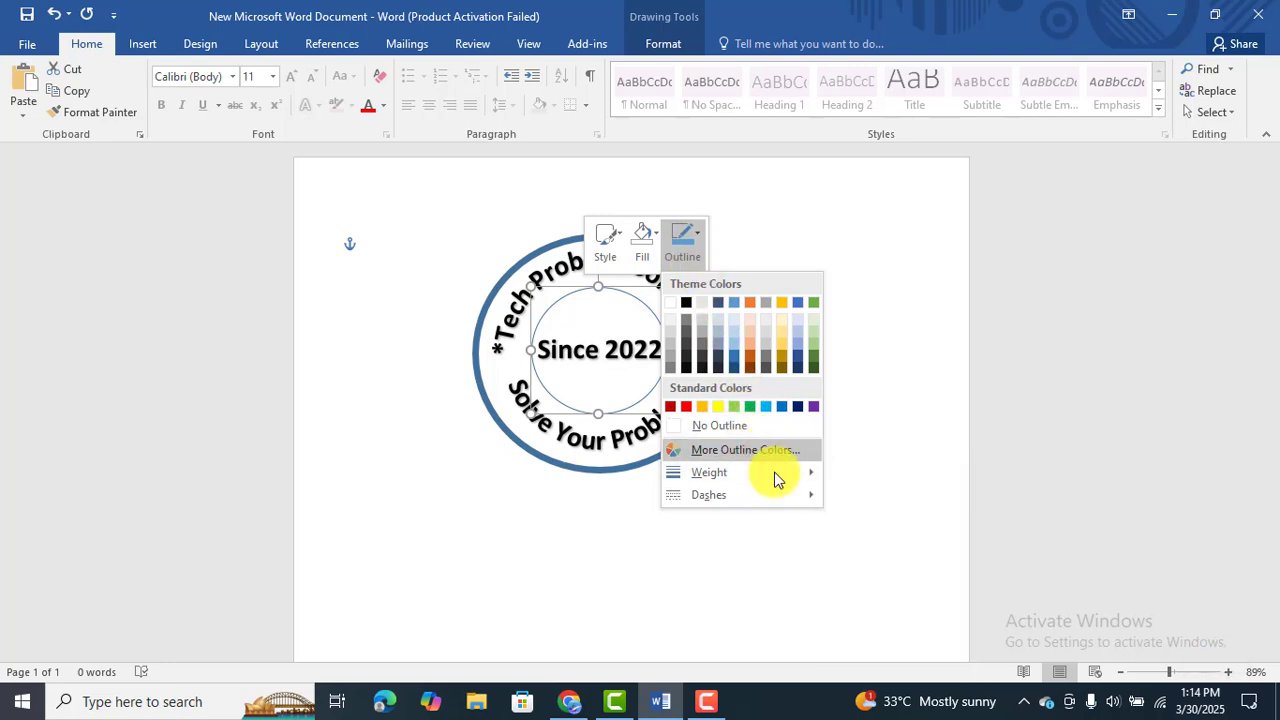
mouse_move(778, 474)
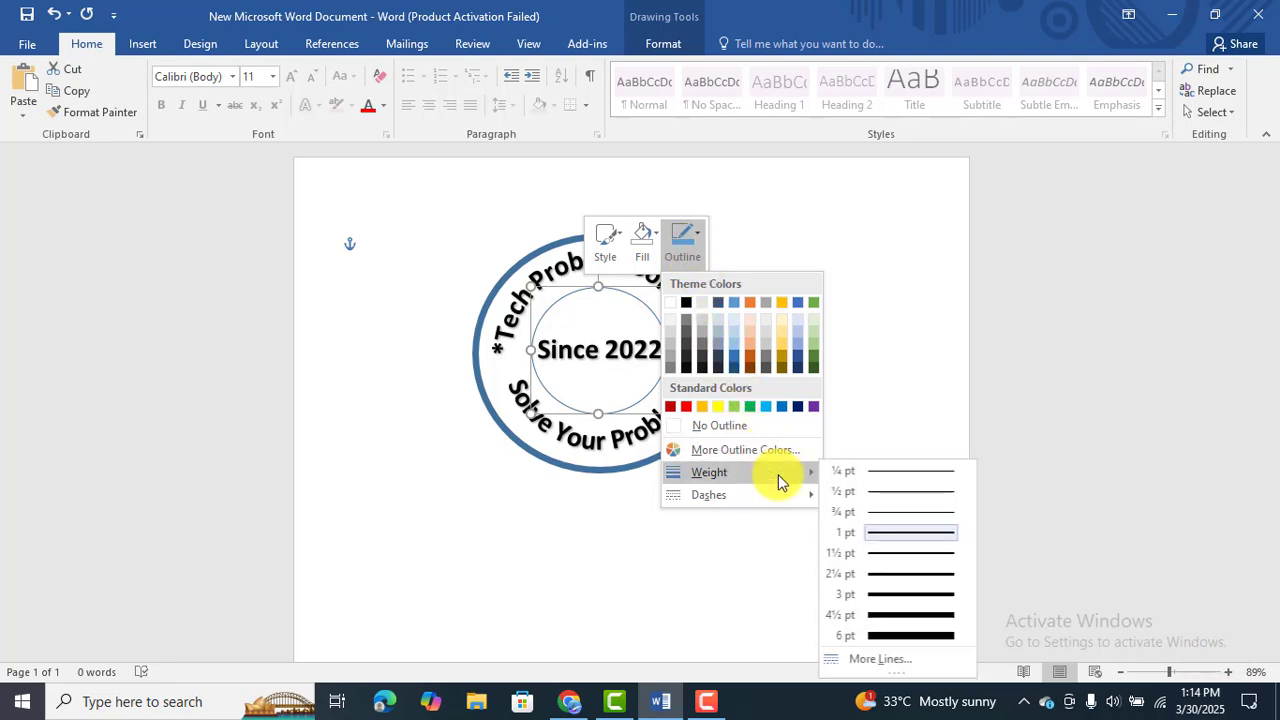
click(910, 573)
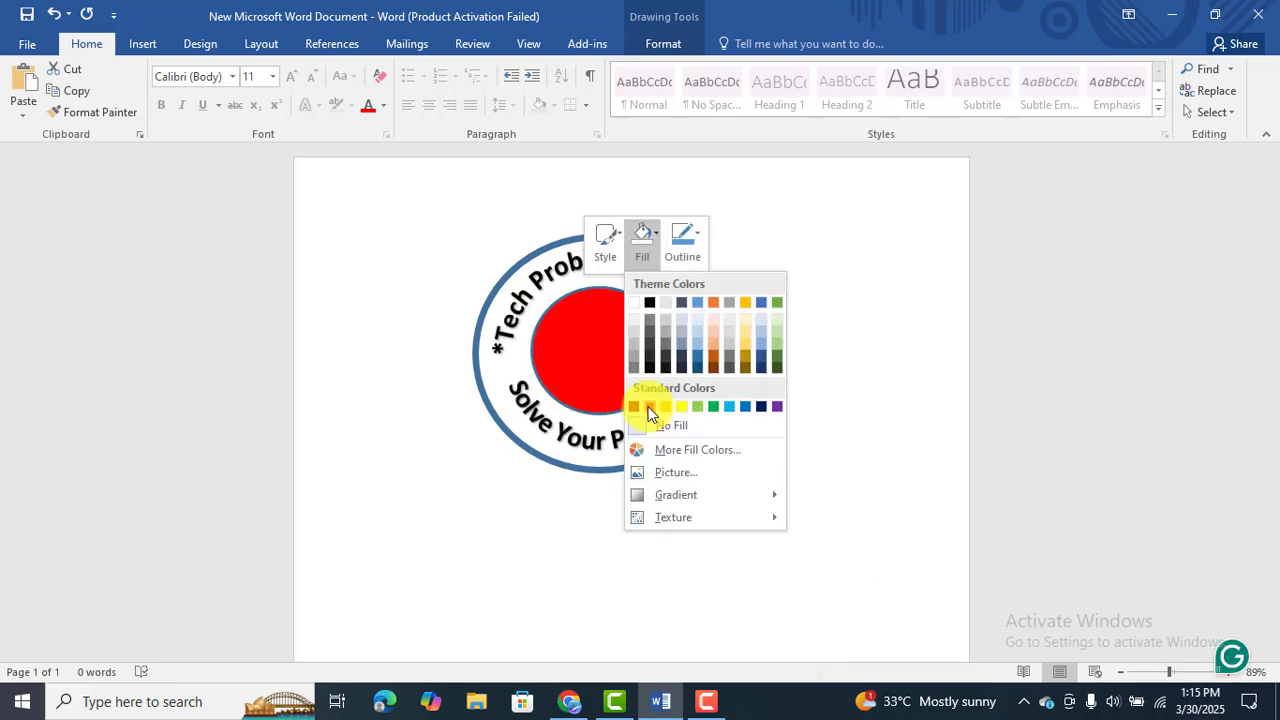
click(875, 350)
click(875, 347)
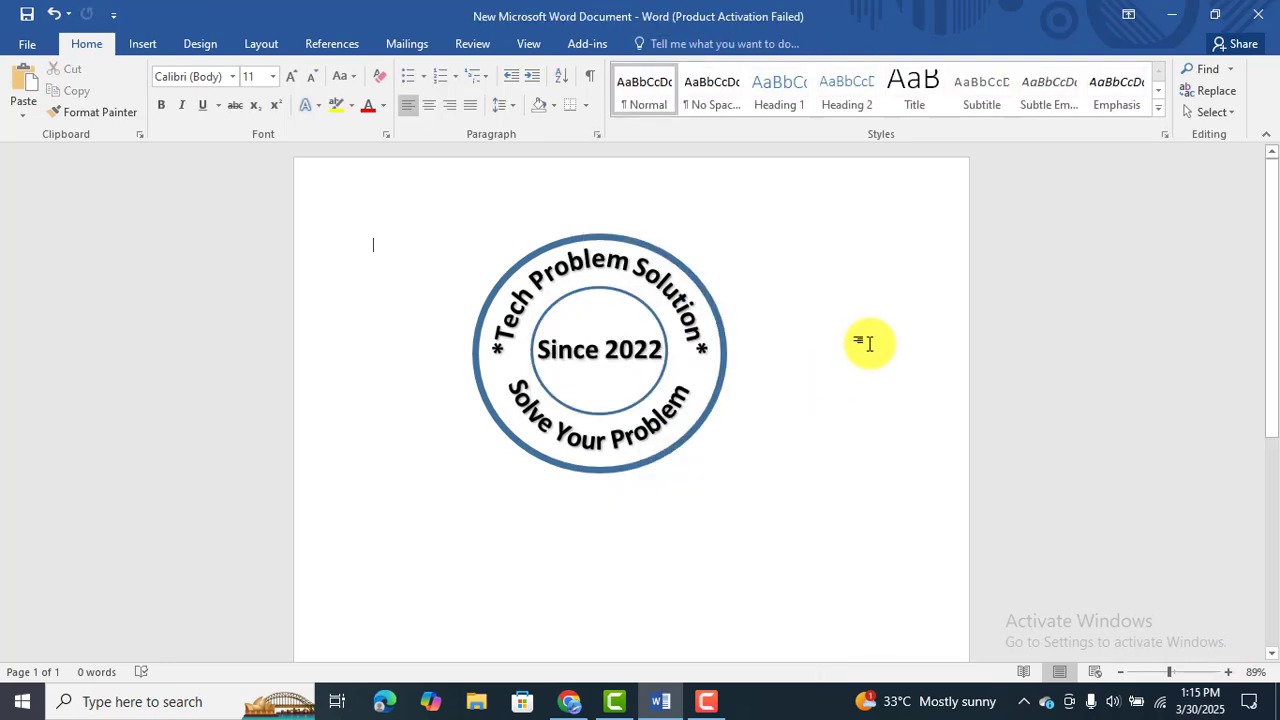
key(F10)
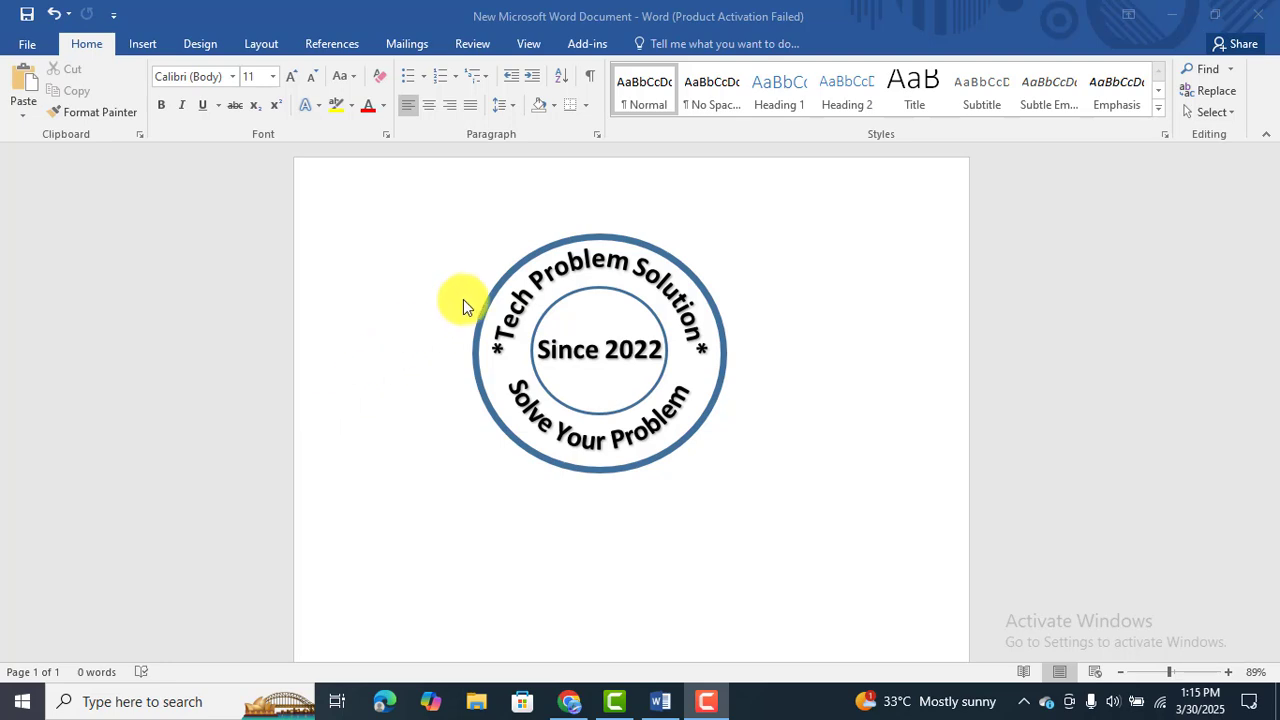
Group the circular WordArt text with the inner oval and nudge the group slightly downward within the outer ring.
click(545, 249)
click(565, 410)
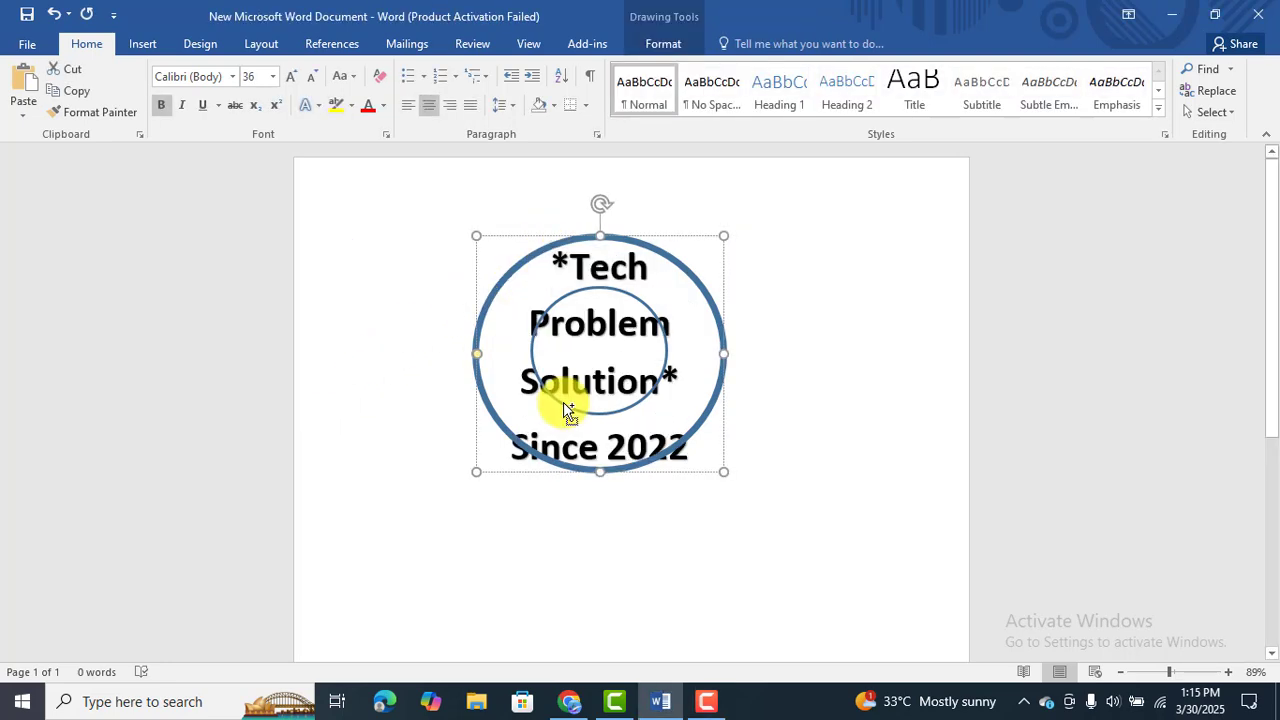
right_click(566, 404)
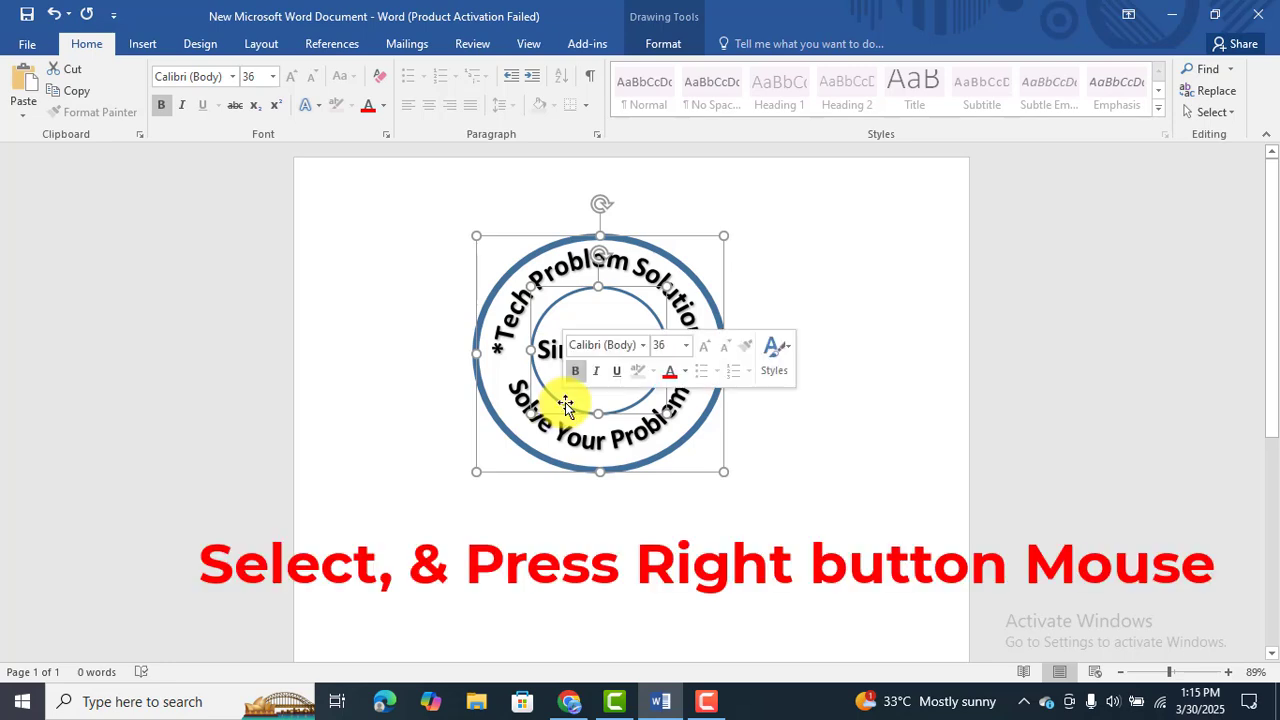
right_click(566, 404)
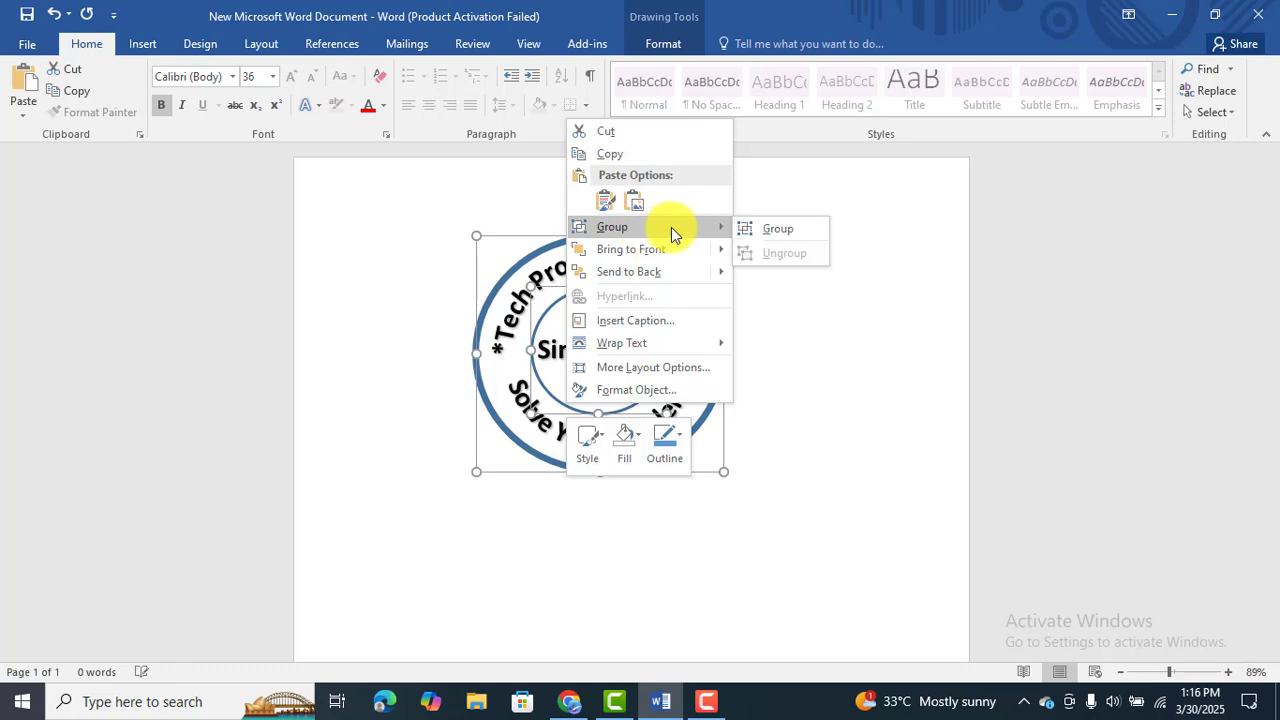
click(756, 224)
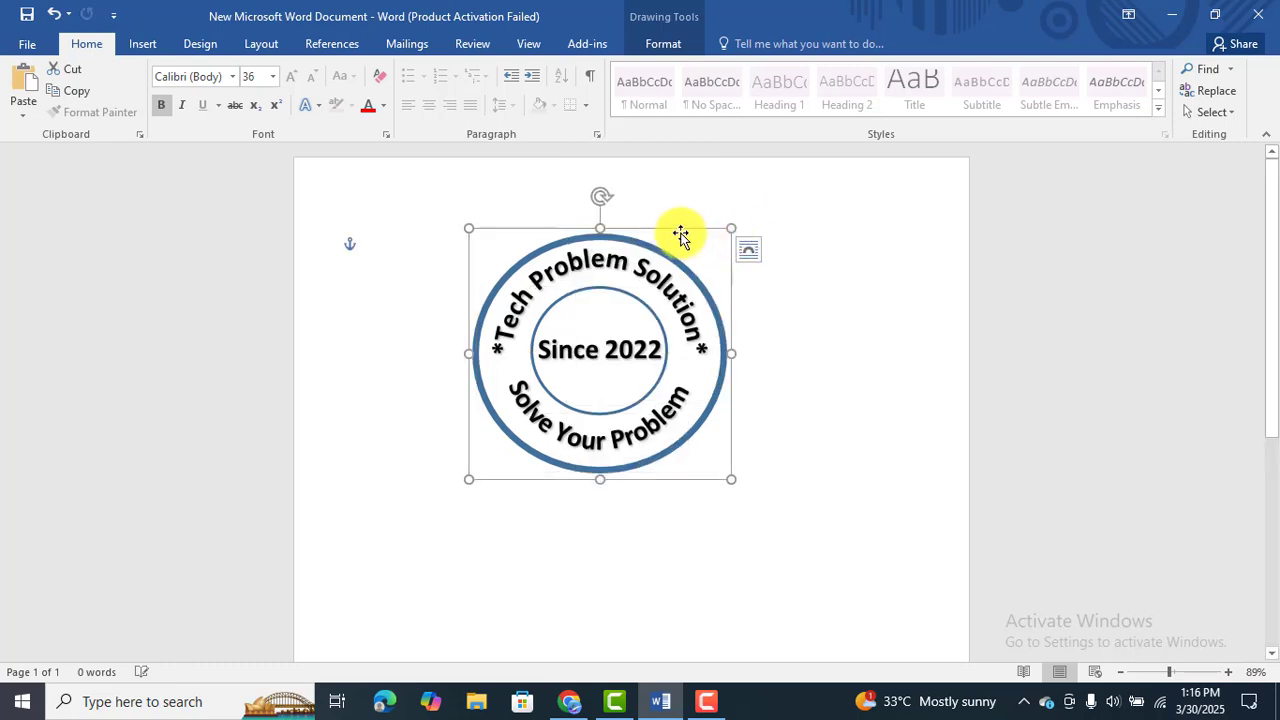
mouse_move(680, 236)
mouse_down()
mouse_move(680, 257)
mouse_move(677, 235)
mouse_up()
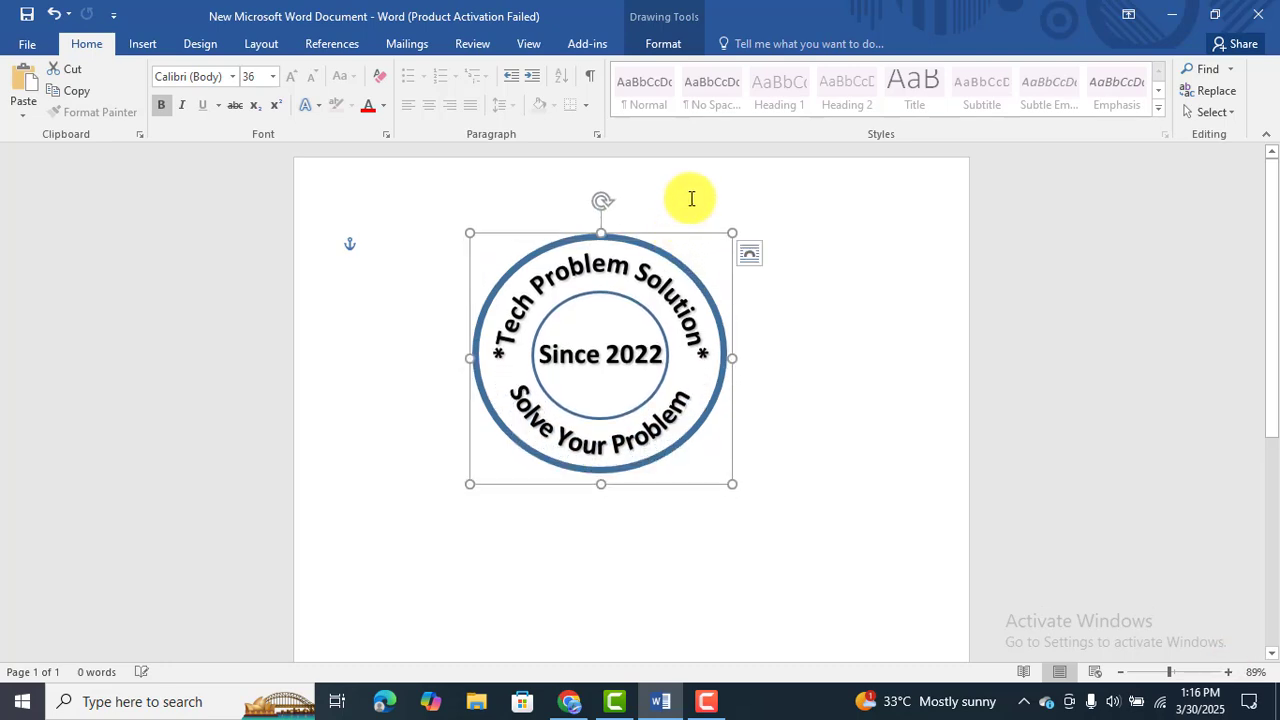